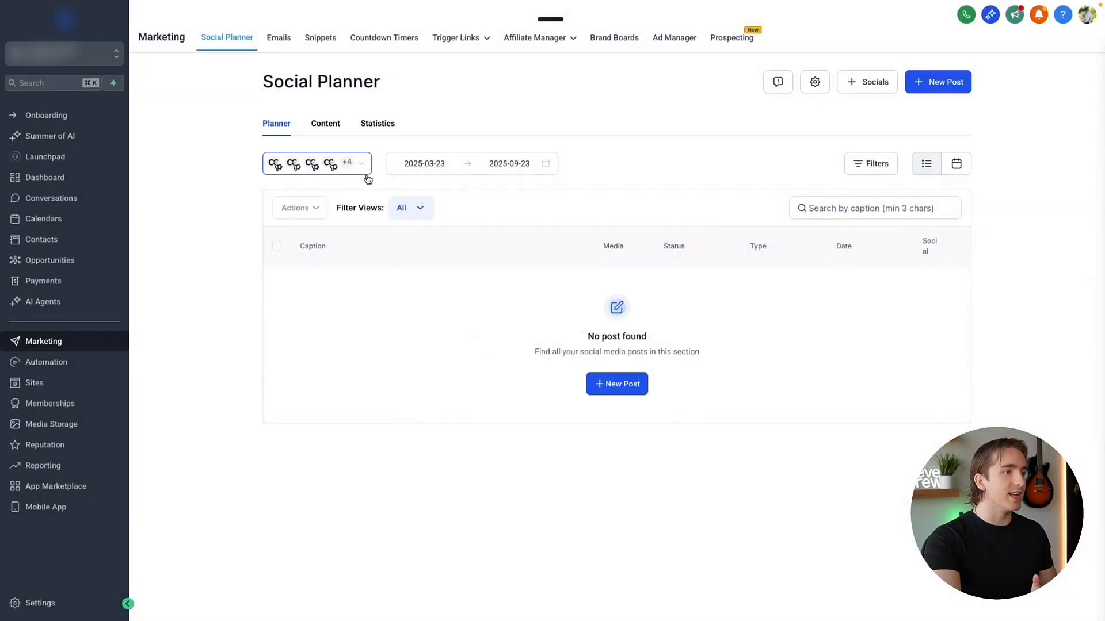
Review the connected Coaches Corner community channels in the planner's social account filter
click(362, 164)
scroll(363, 328, down, 3)
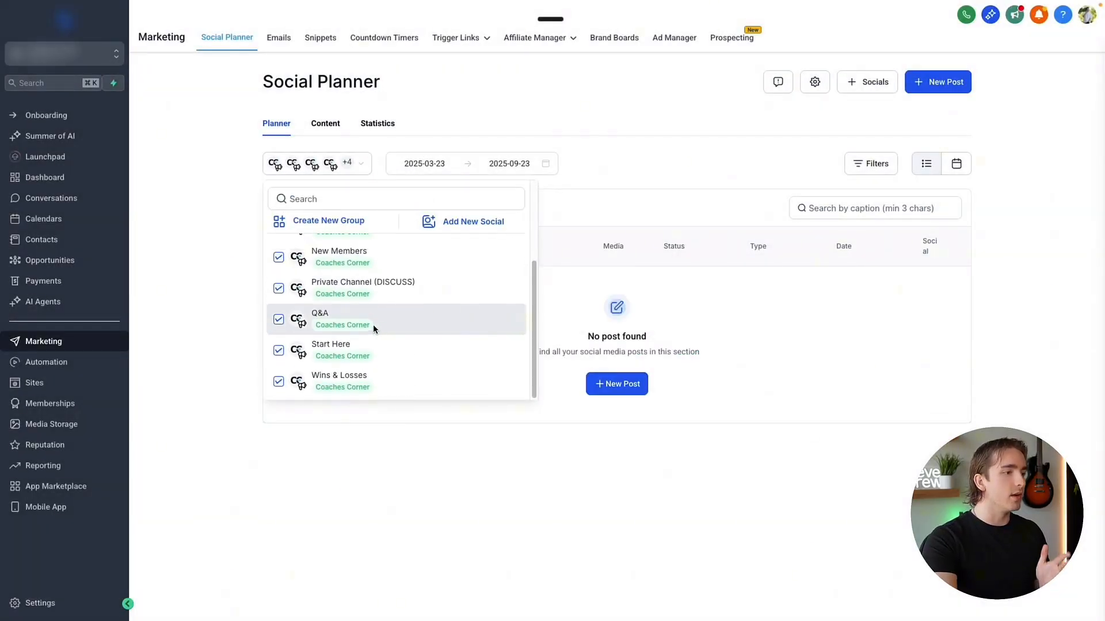
scroll(383, 322, up, 3)
click(697, 197)
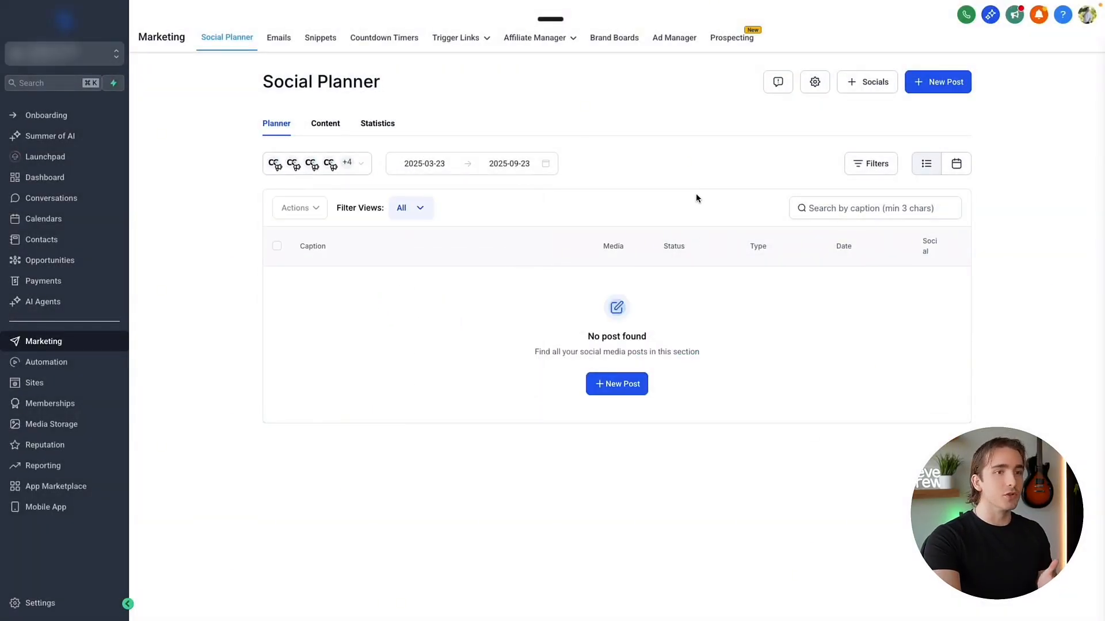
Start a new Content AI post for the Community platform with the Post content type
click(937, 82)
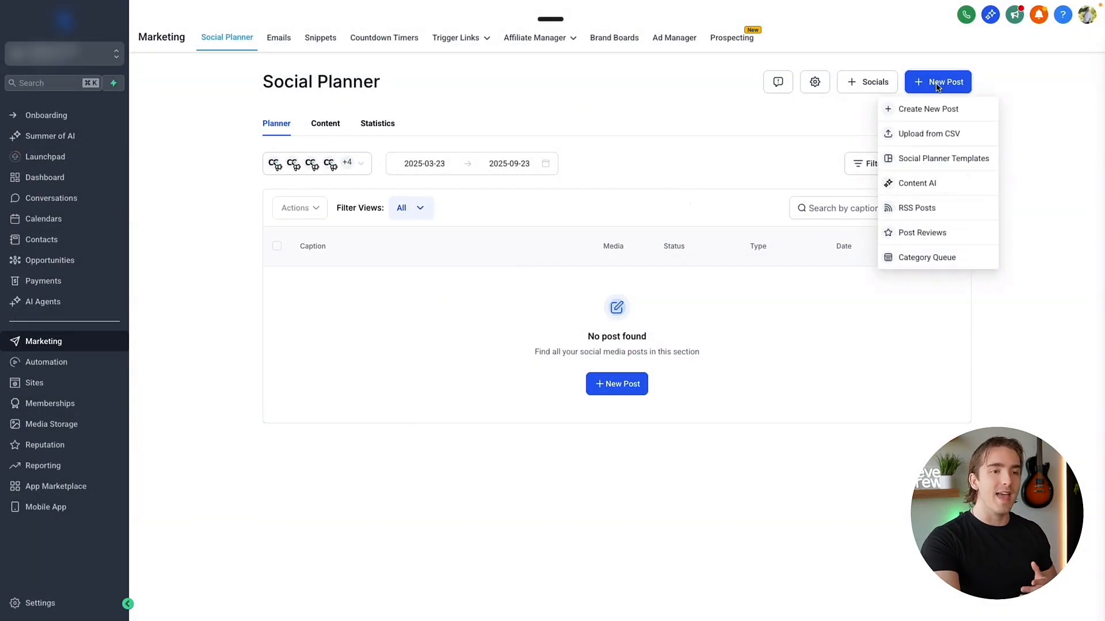
click(928, 186)
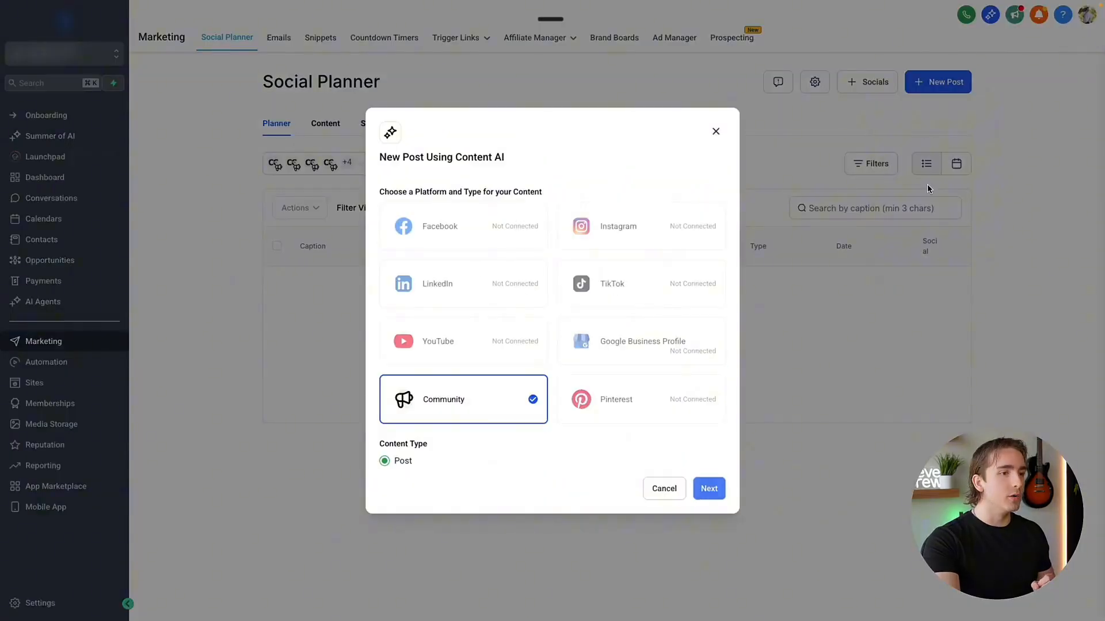
click(707, 487)
click(503, 287)
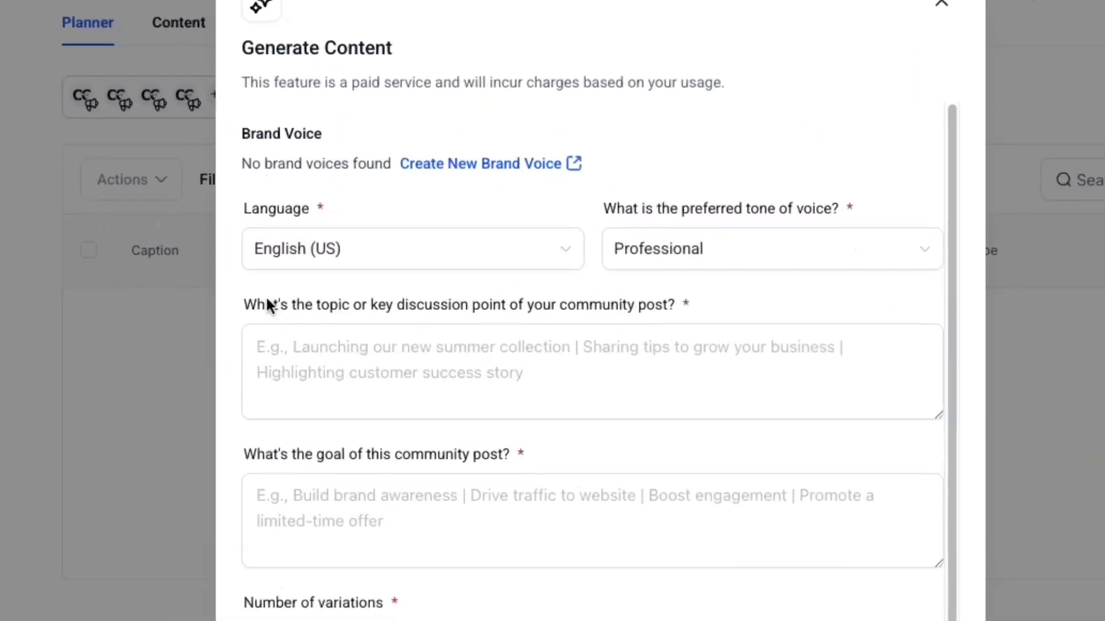
Examine the topic and goal questions in the content generation form
drag(344, 280, 627, 278)
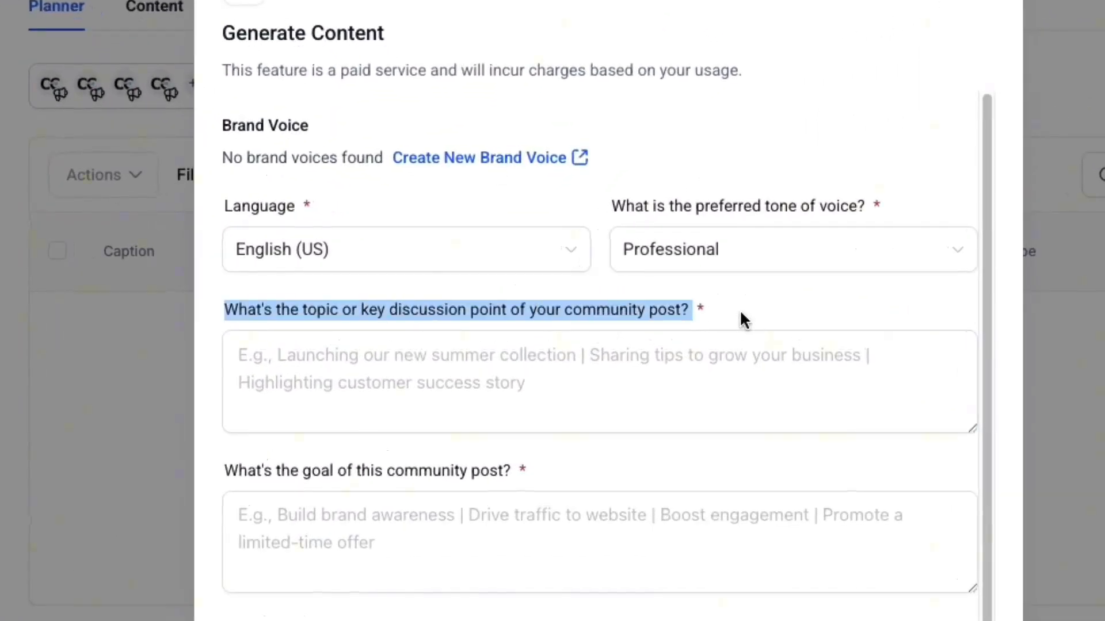
click(741, 314)
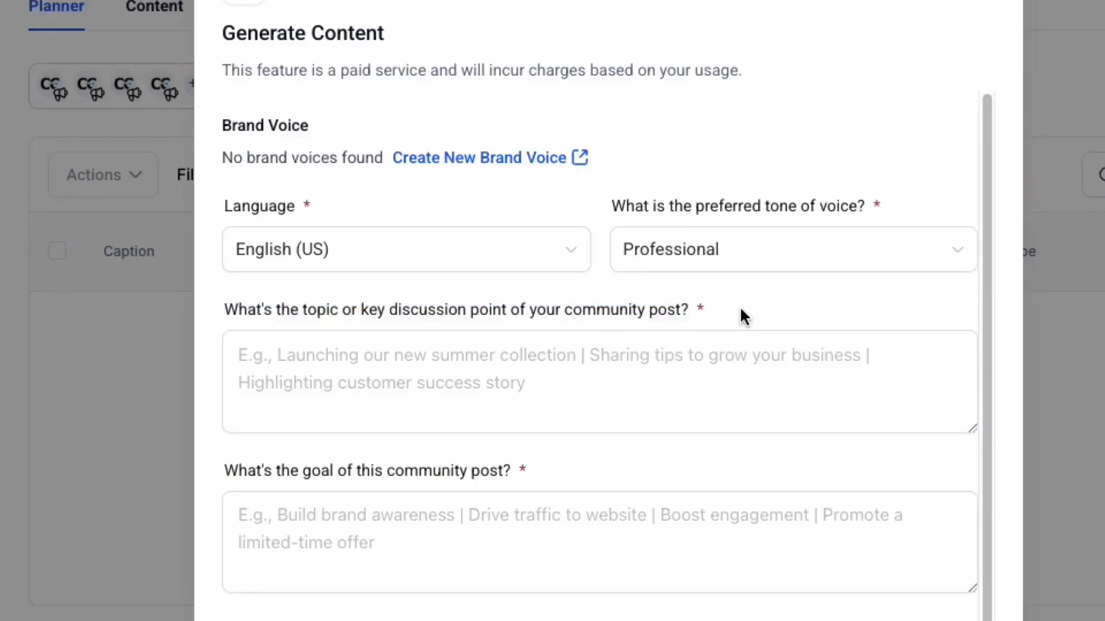
scroll(624, 326, down, 1)
drag(225, 457, 569, 478)
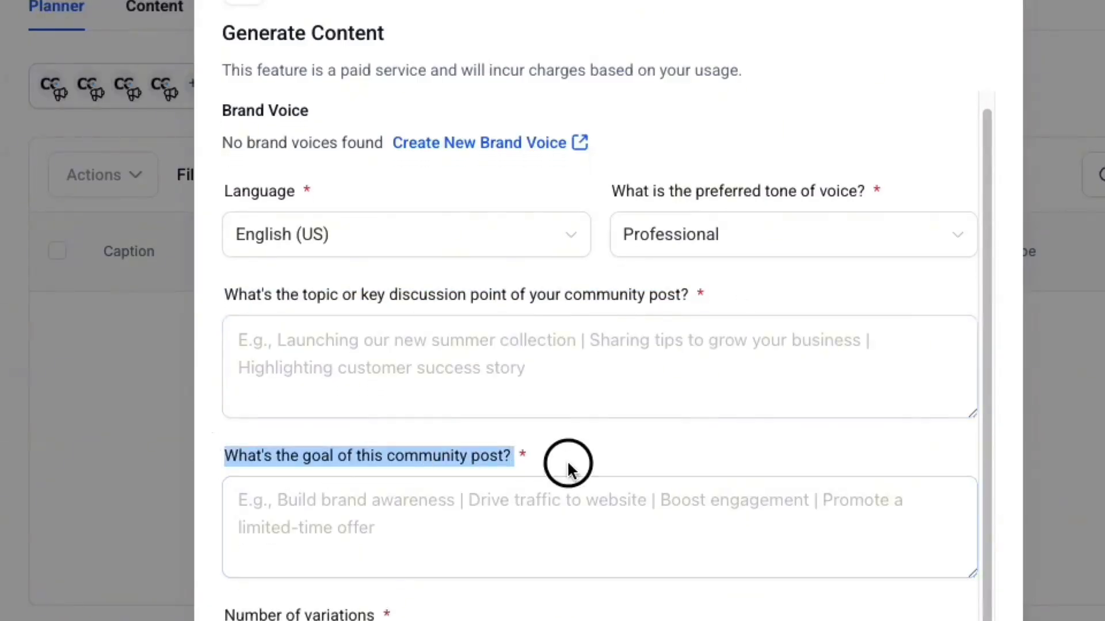
click(567, 460)
scroll(554, 436, up, 1)
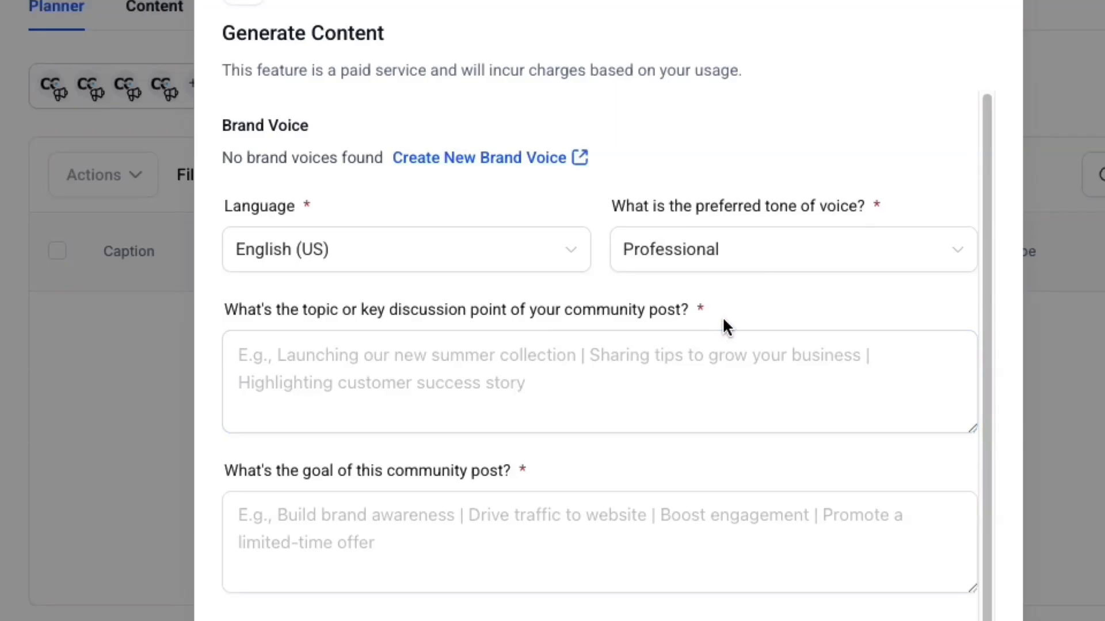
Enter the topic "Telling people to come to our online coaching summit later this year" and the goal "Drive website traffic to get sign ups"
click(618, 387)
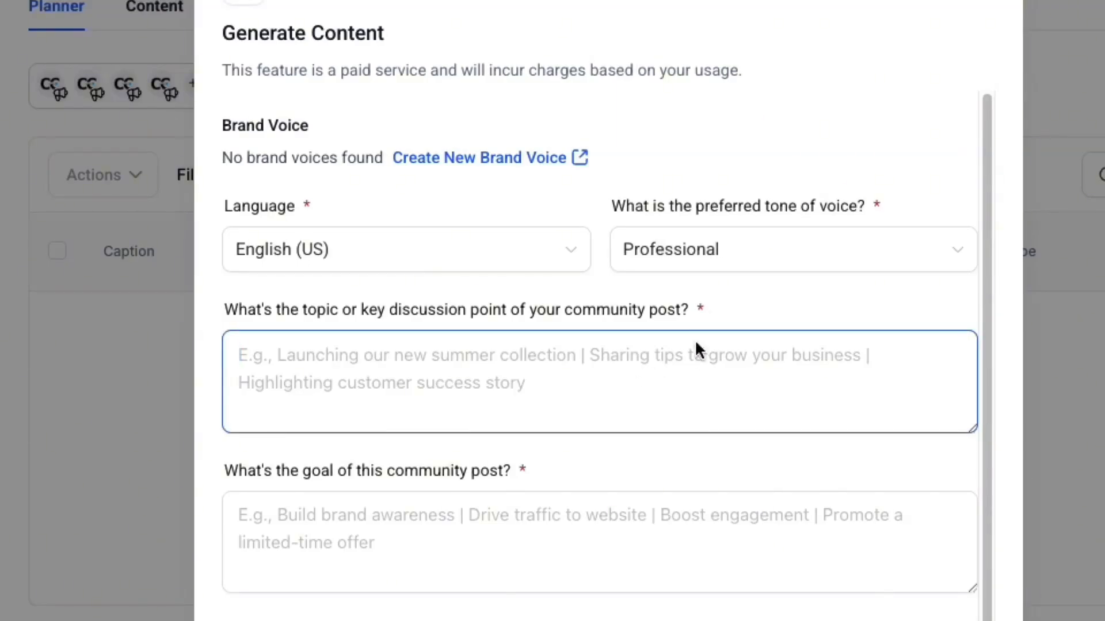
drag(214, 323, 776, 308)
click(543, 479)
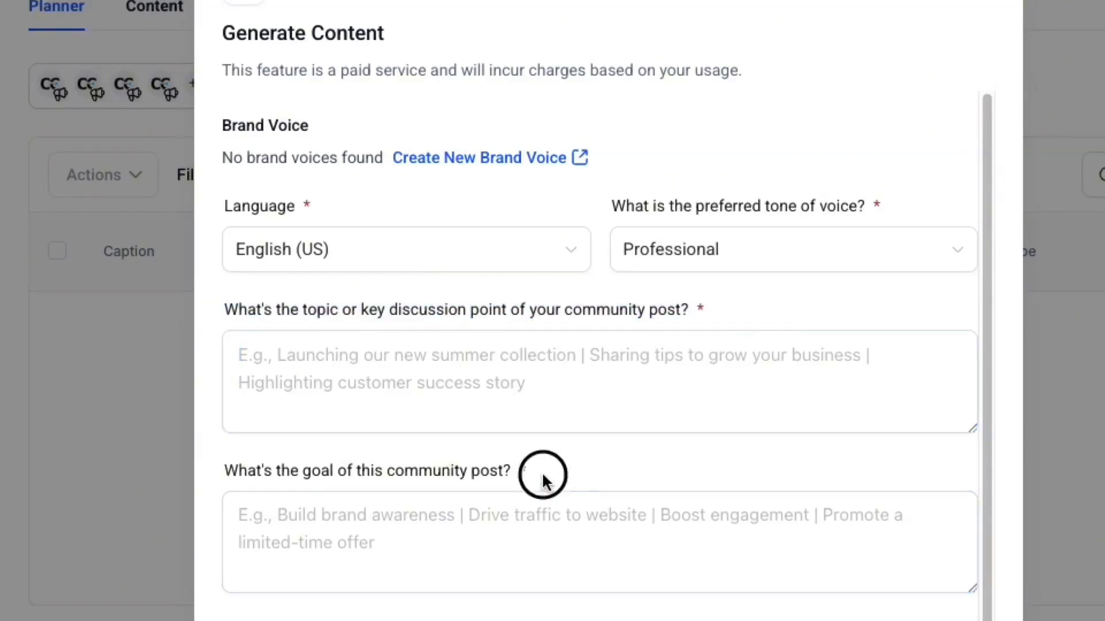
drag(219, 478, 629, 476)
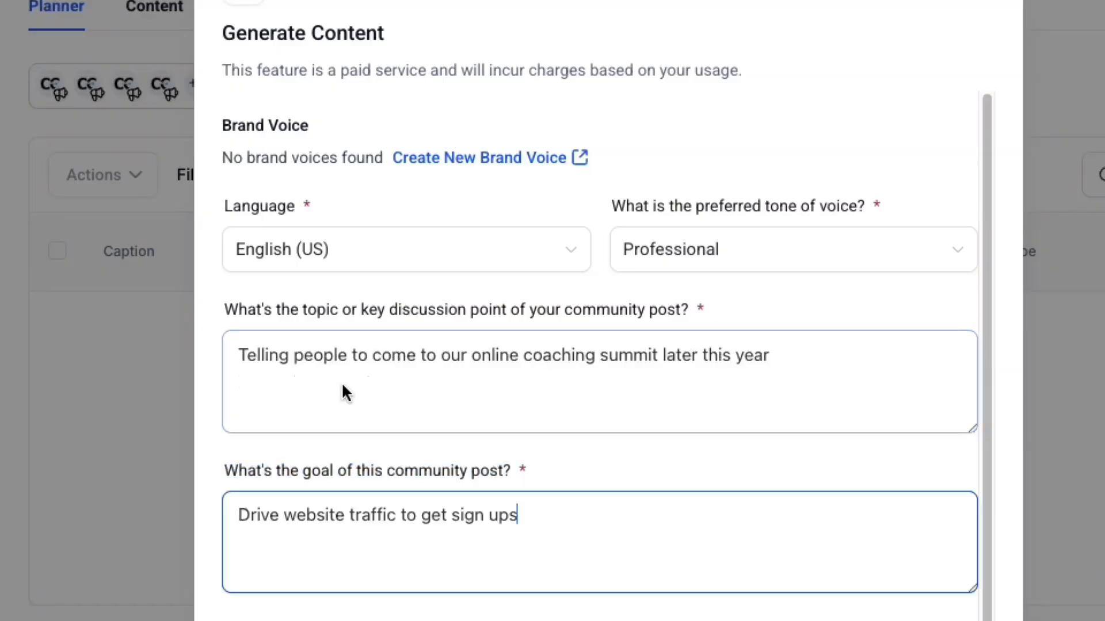
click(340, 359)
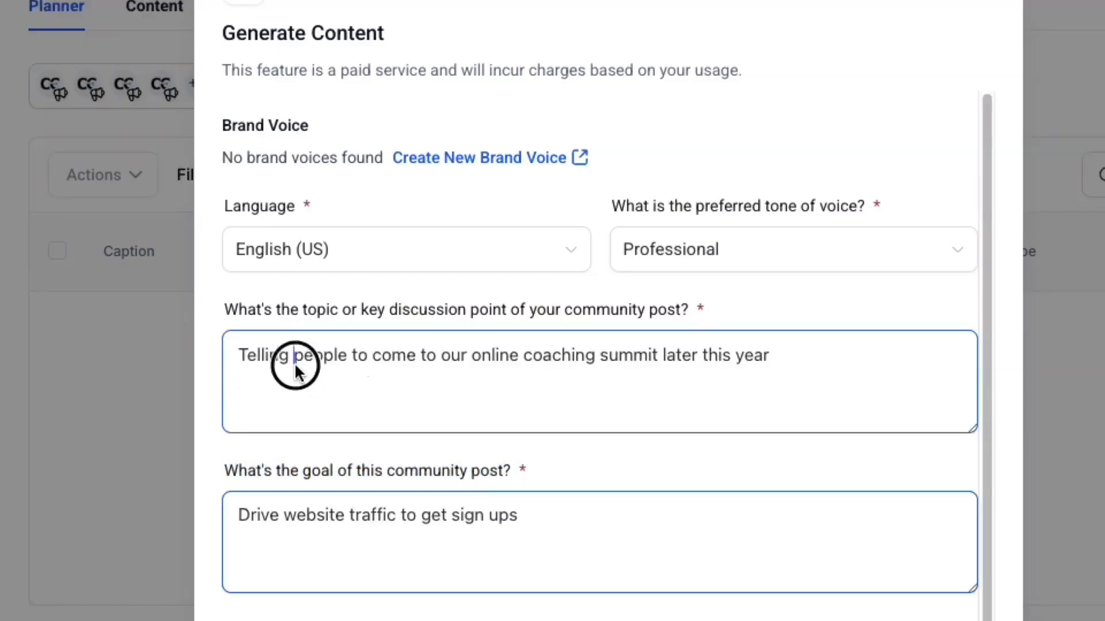
drag(260, 357, 685, 366)
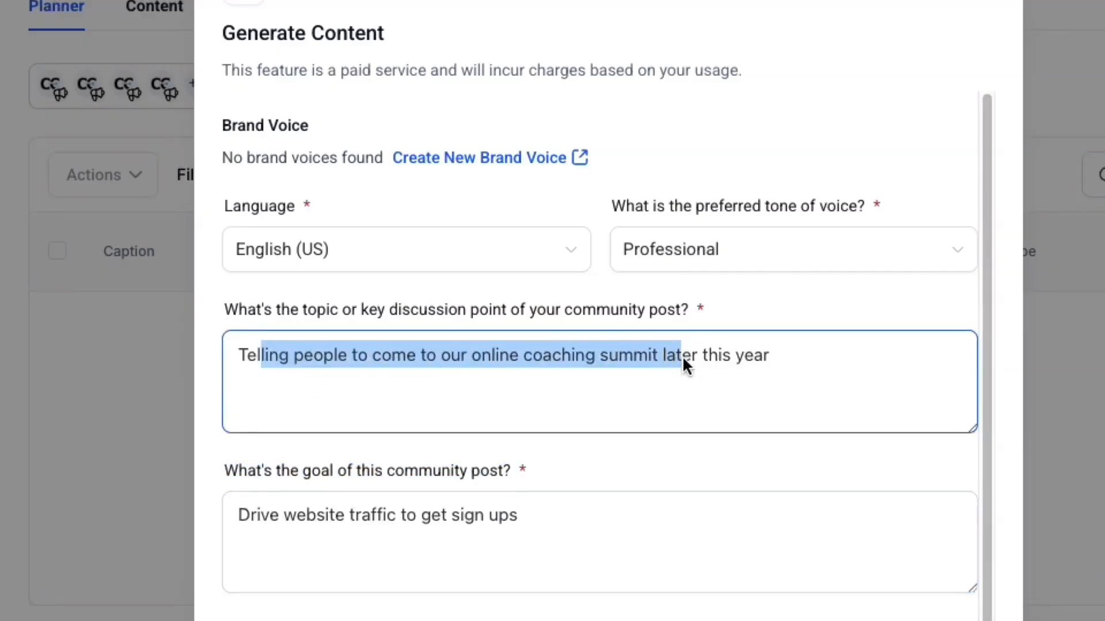
drag(246, 515, 544, 534)
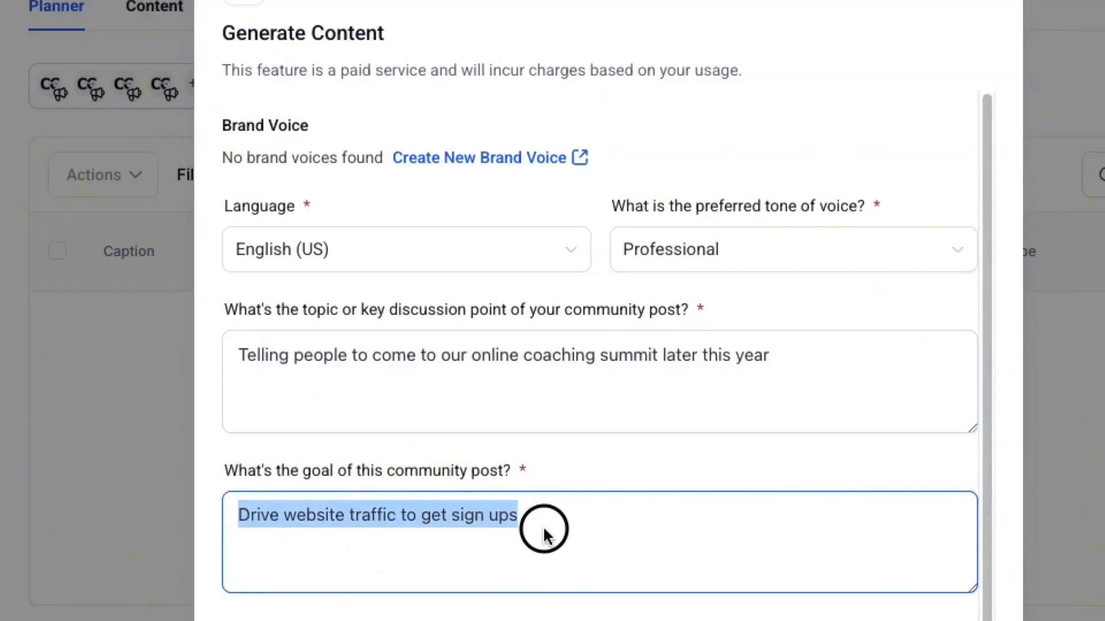
click(544, 529)
click(446, 465)
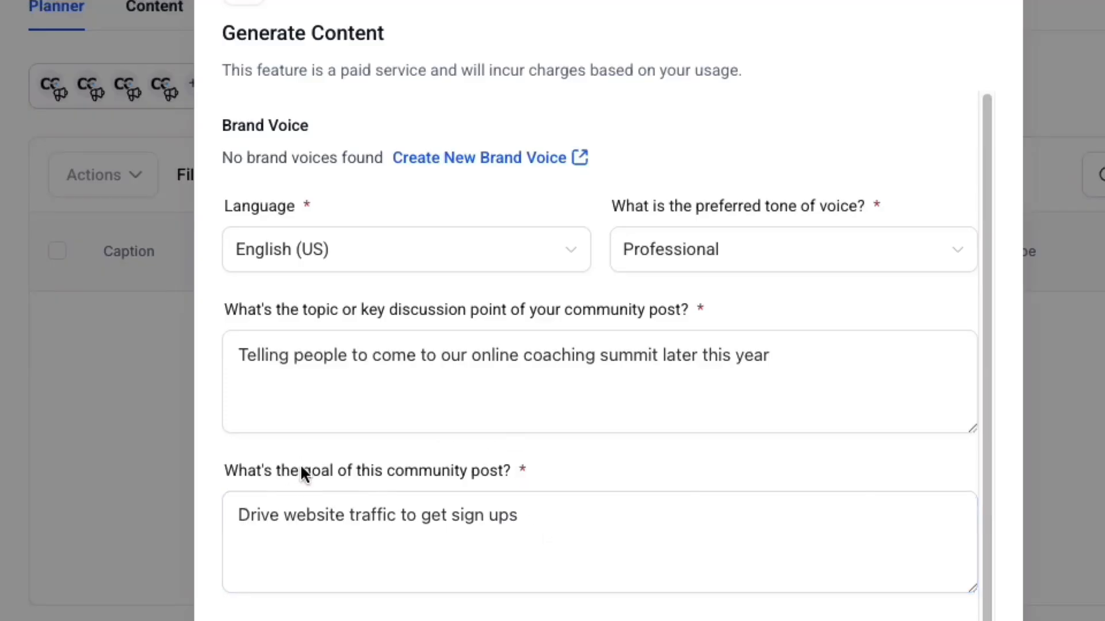
Expand the additional options and examine the target audience and extra details questions
scroll(302, 473, down, 5)
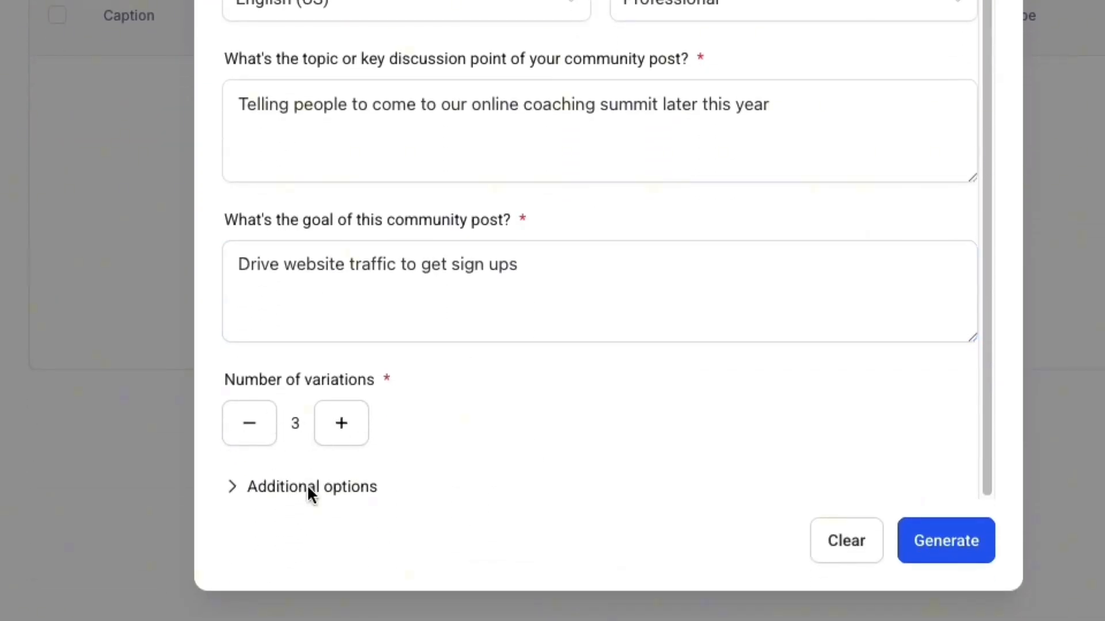
click(308, 488)
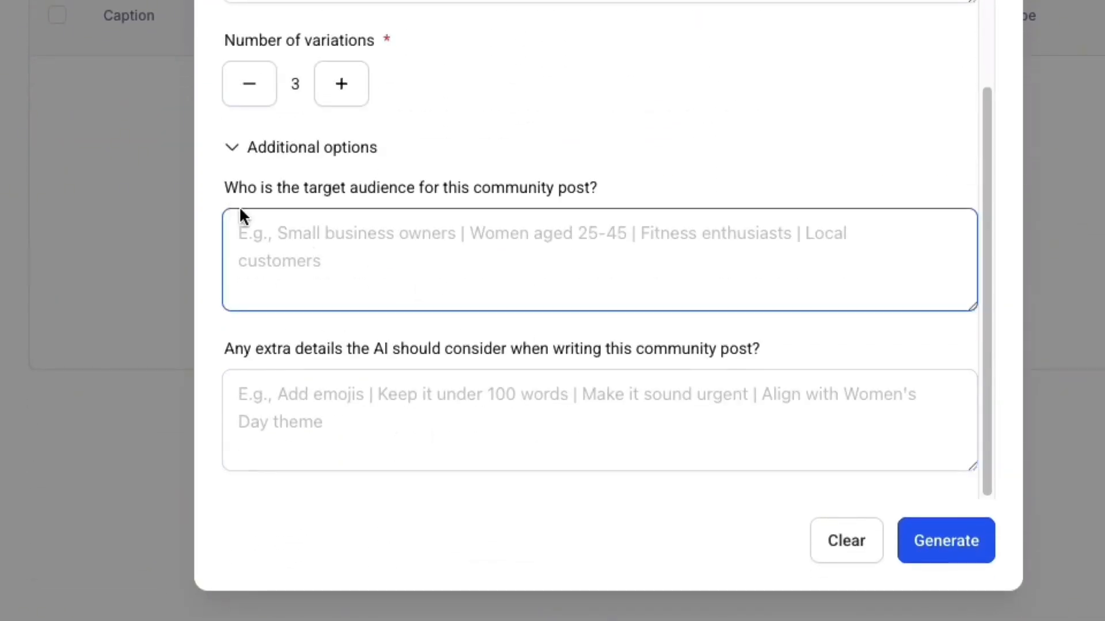
drag(216, 189, 663, 192)
click(210, 348)
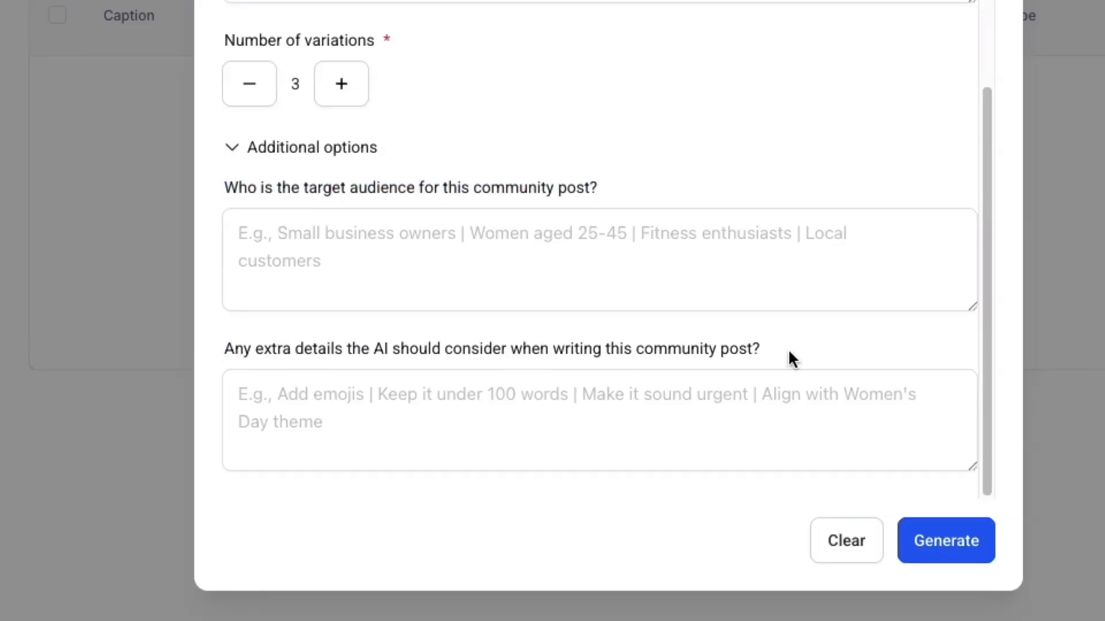
drag(236, 352, 803, 354)
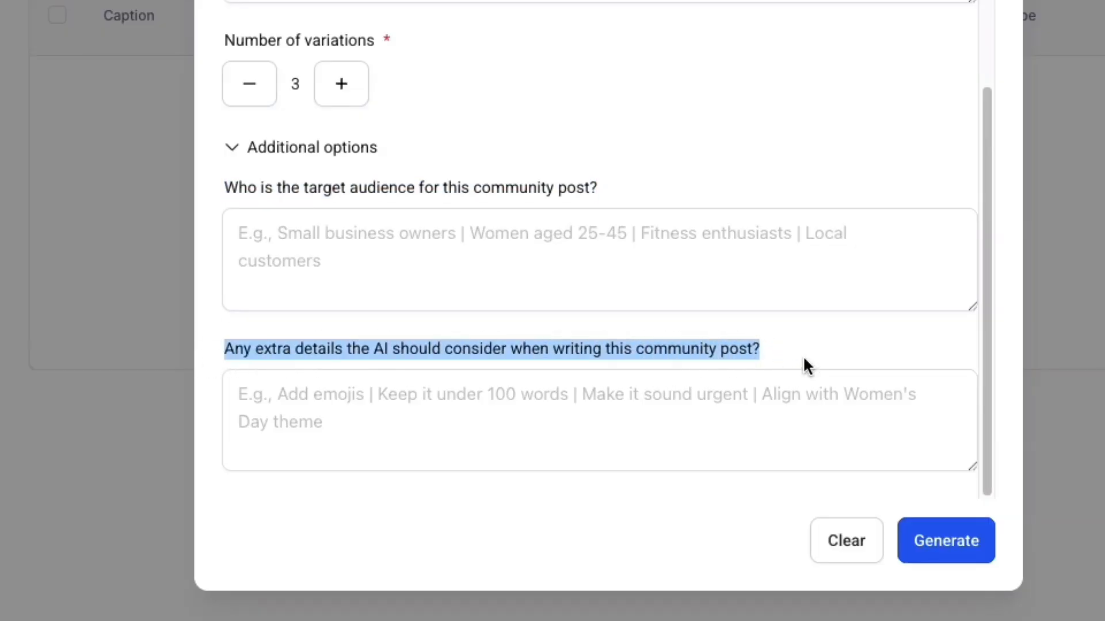
click(802, 355)
Generate three AI variations of the community post
scroll(338, 347, up, 4)
click(340, 390)
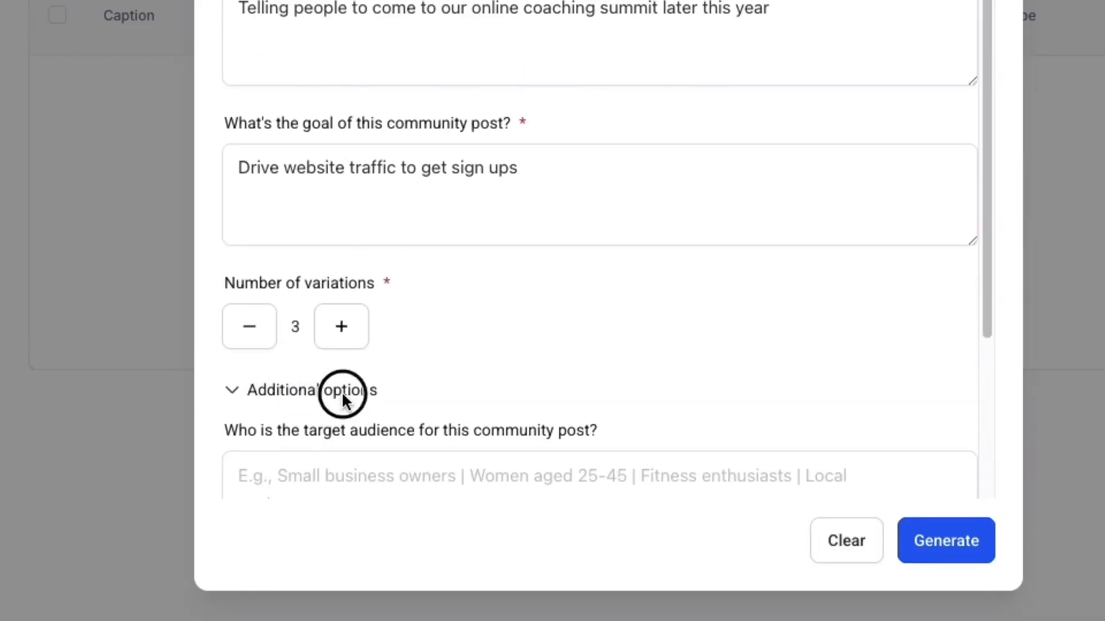
click(942, 540)
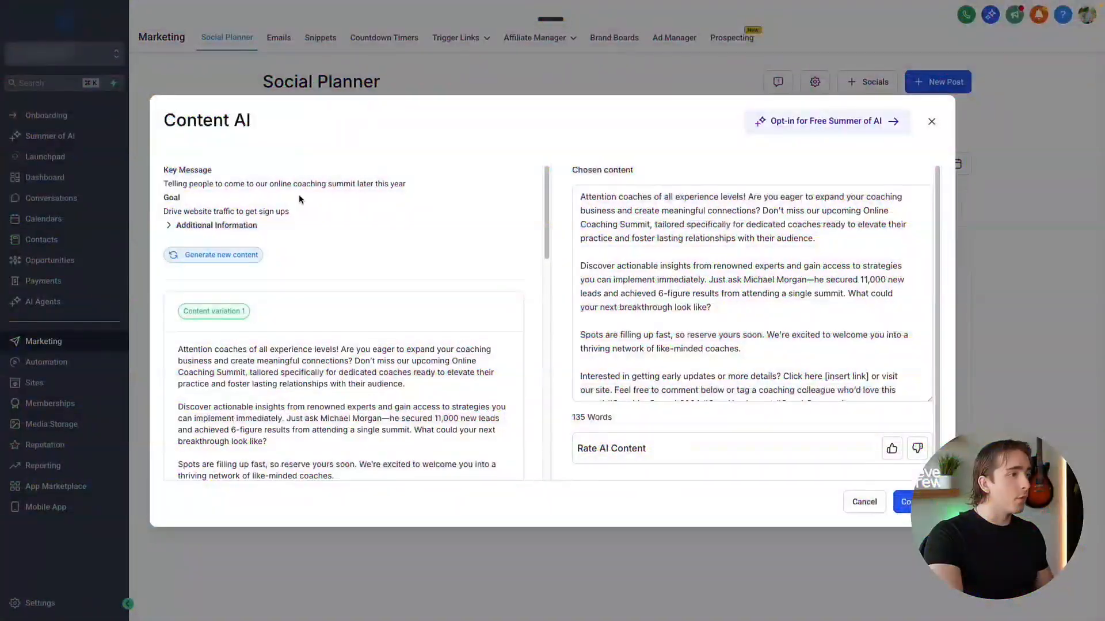
Review the key message, goal, generated variations and chosen content in the Content AI results
drag(164, 118, 313, 232)
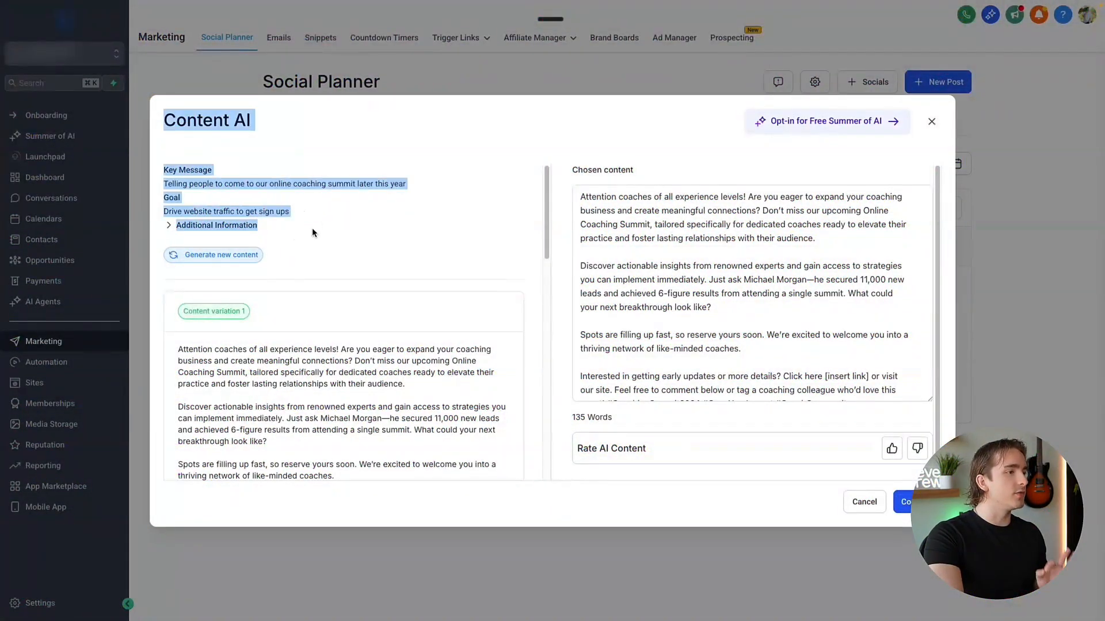
click(362, 231)
scroll(307, 233, down, 10)
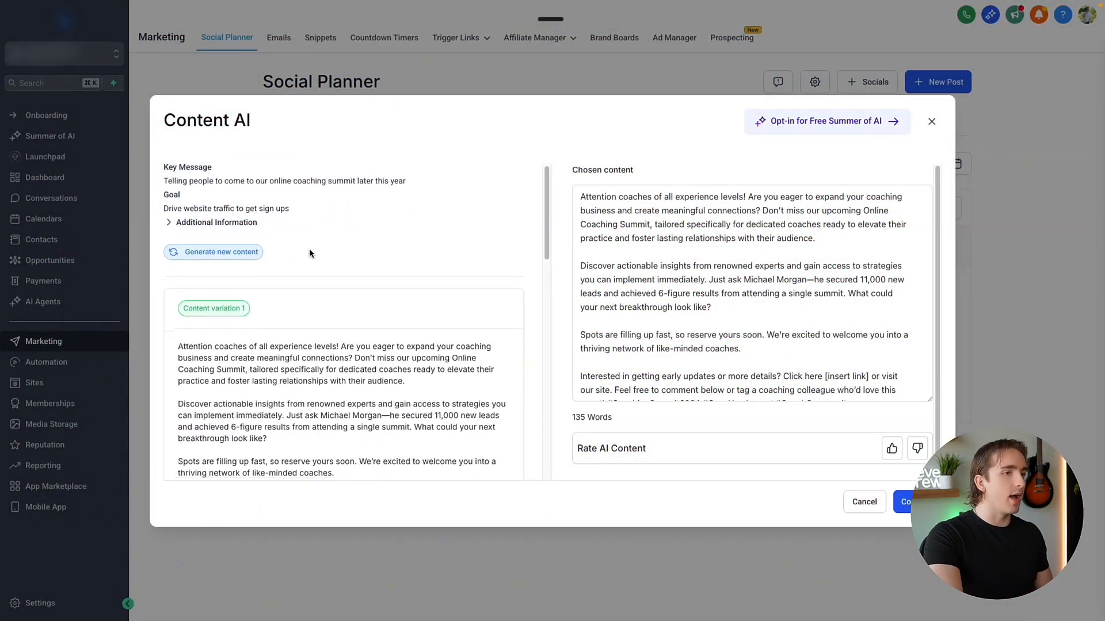
scroll(361, 282, up, 10)
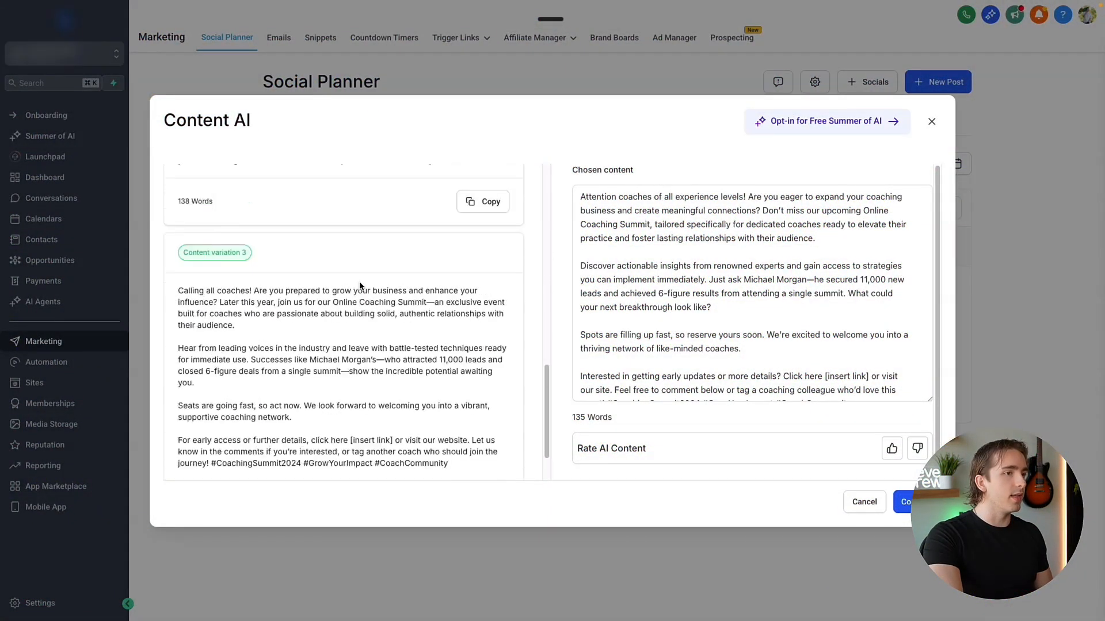
click(609, 308)
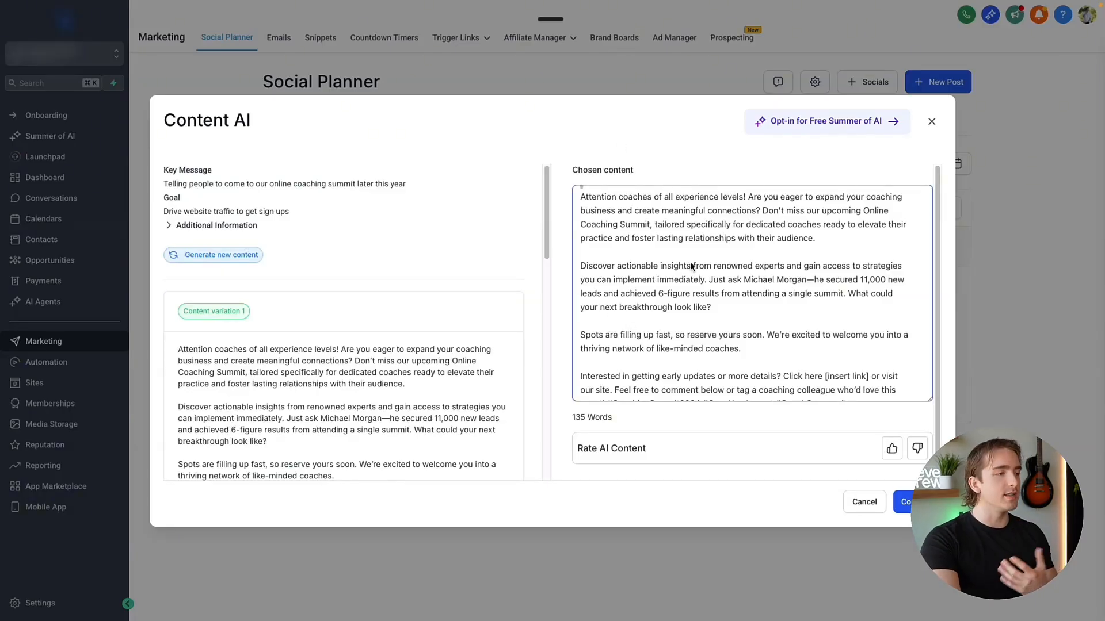
Read the success-story claim in content variation 1 and compare it with the other generated variations
click(339, 337)
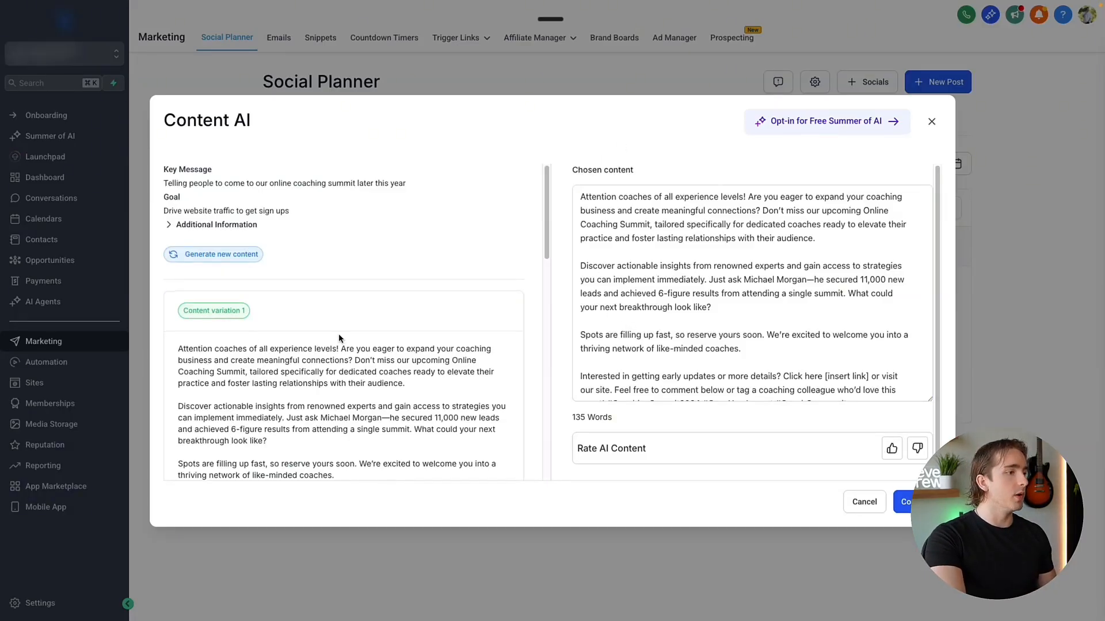
scroll(339, 334, down, 2)
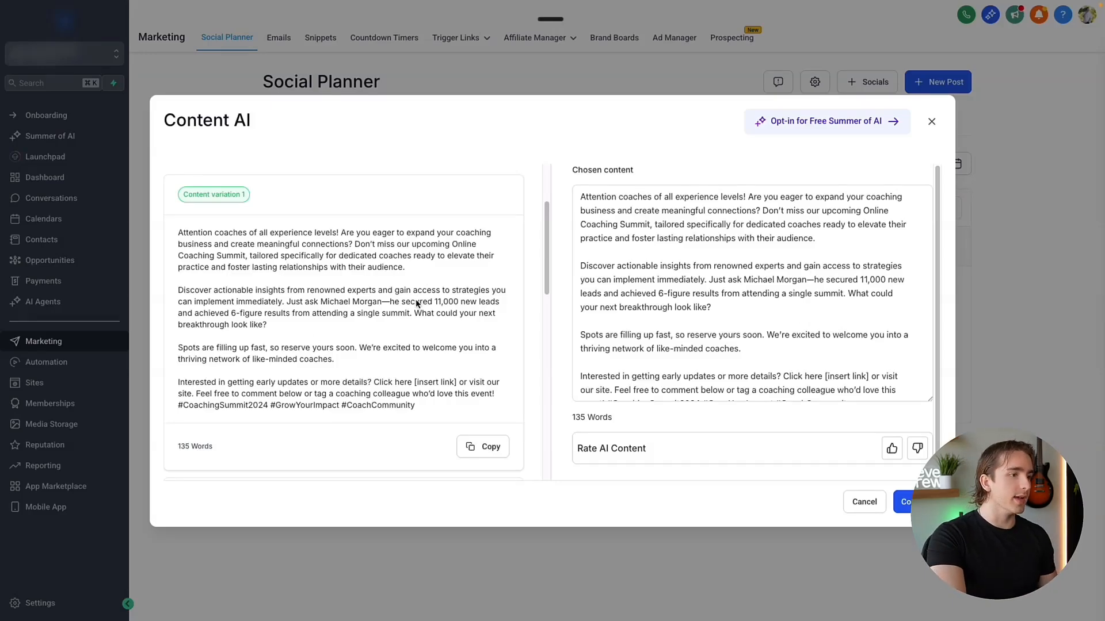
drag(317, 306, 461, 304)
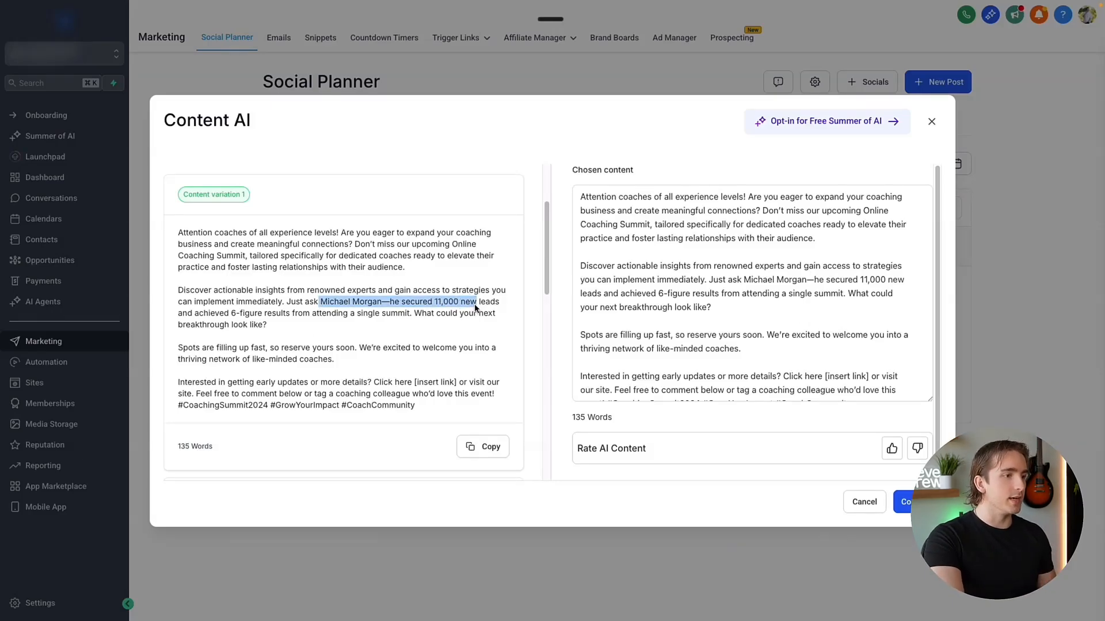
click(475, 307)
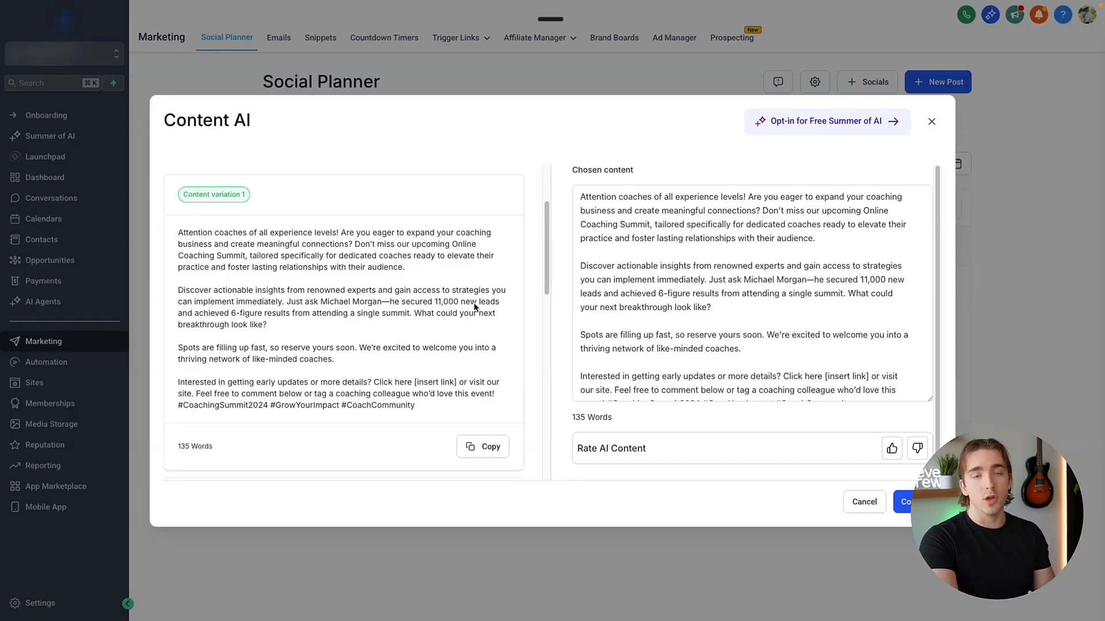
scroll(461, 305, down, 5)
scroll(452, 302, down, 4)
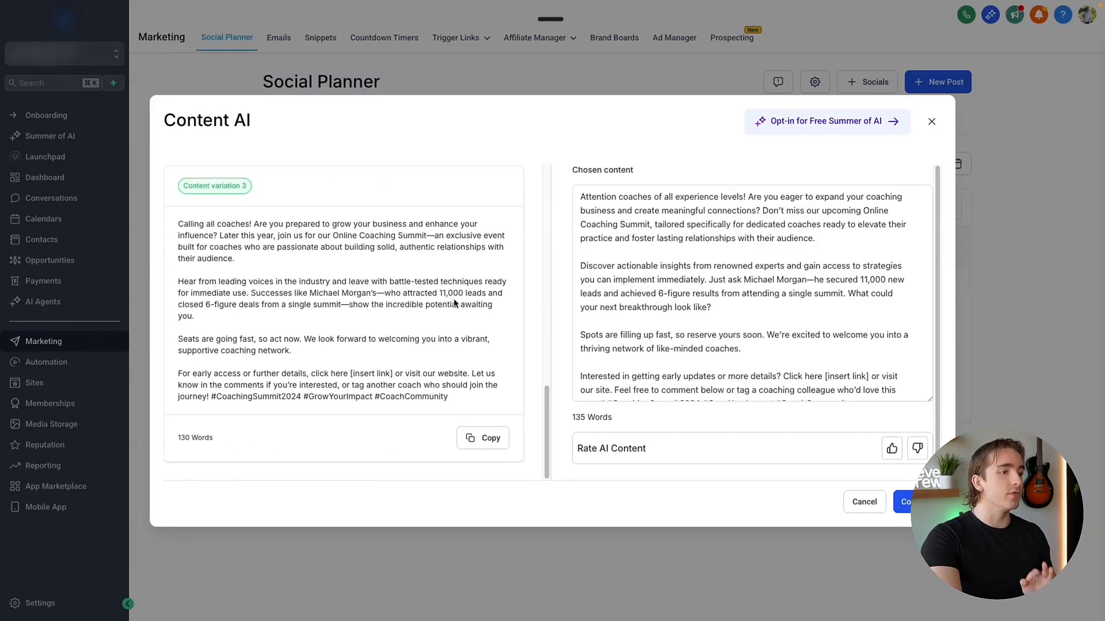
scroll(350, 329, up, 6)
scroll(360, 328, up, 6)
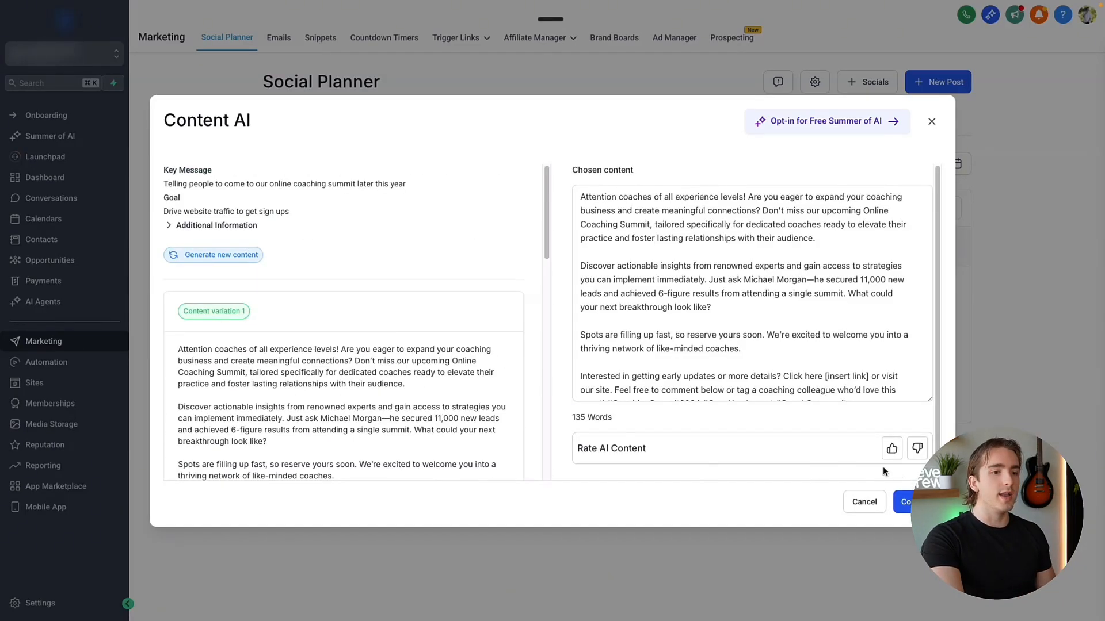
Give the chosen AI content a positive rating and look over its text alongside content variation 2
click(891, 449)
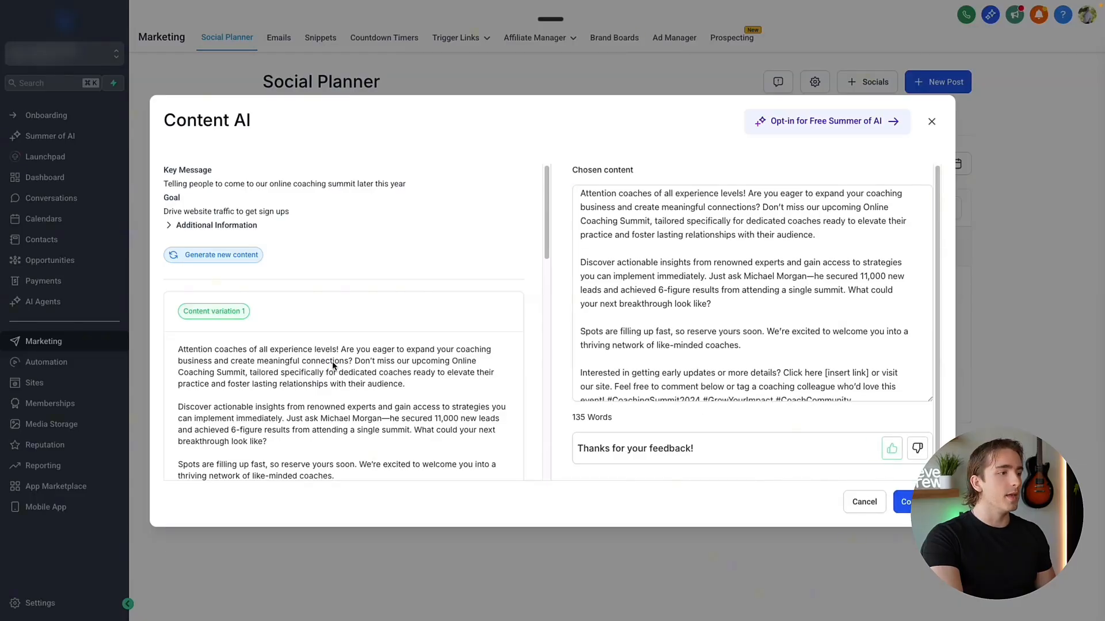
scroll(431, 322, down, 6)
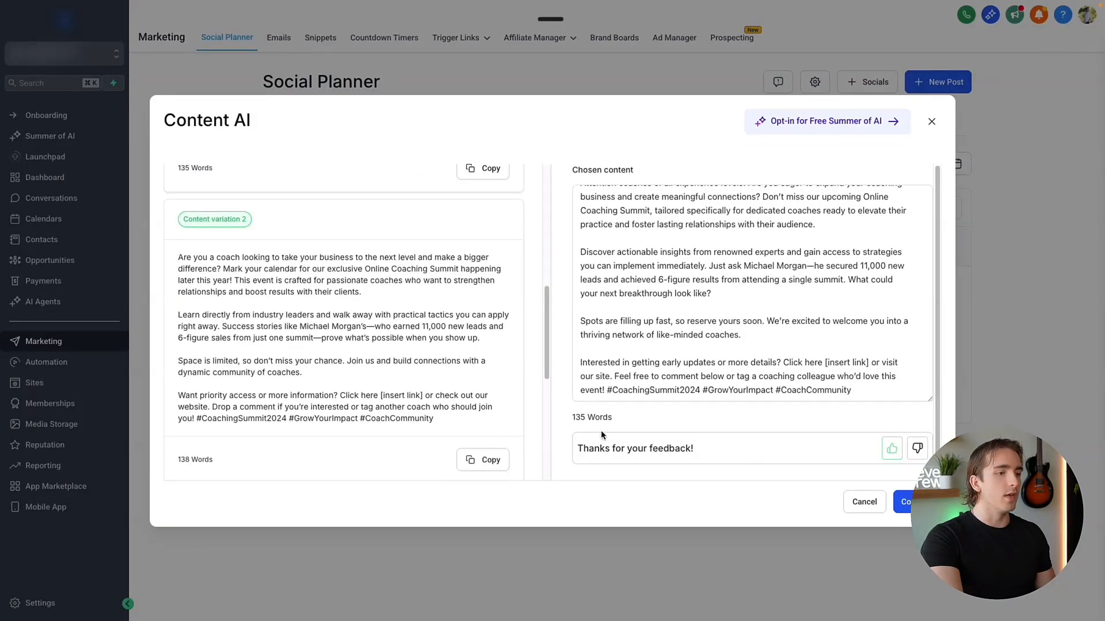
scroll(661, 333, up, 1)
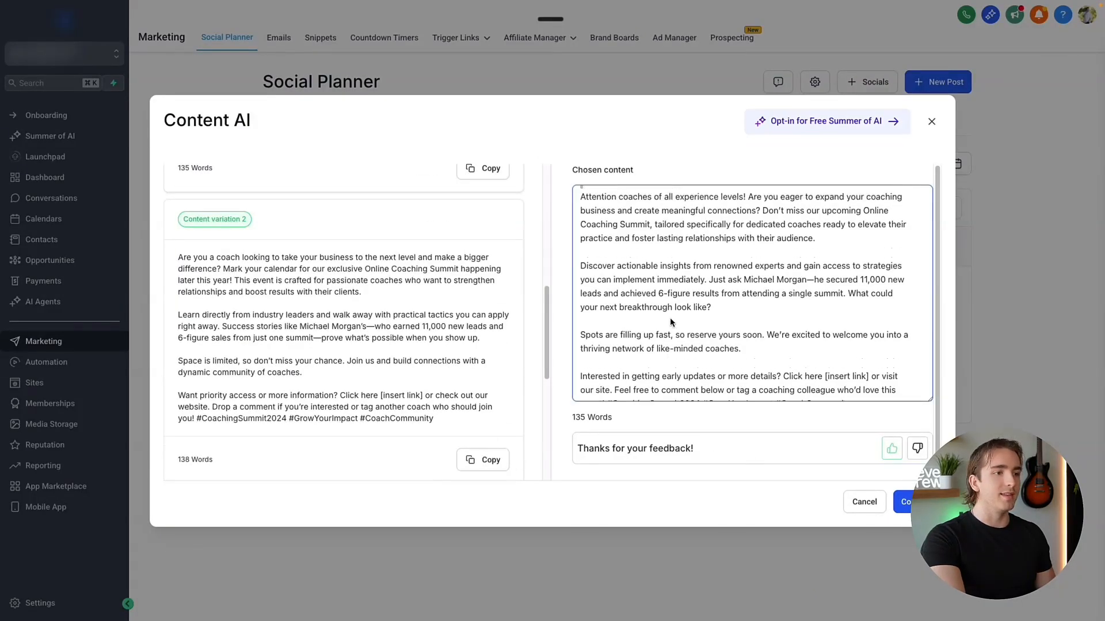
Replace the chosen content with content variation 2 and append the texts of variations 1 and 3 to it
click(486, 460)
key(ctrl+a)
key(ctrl+v)
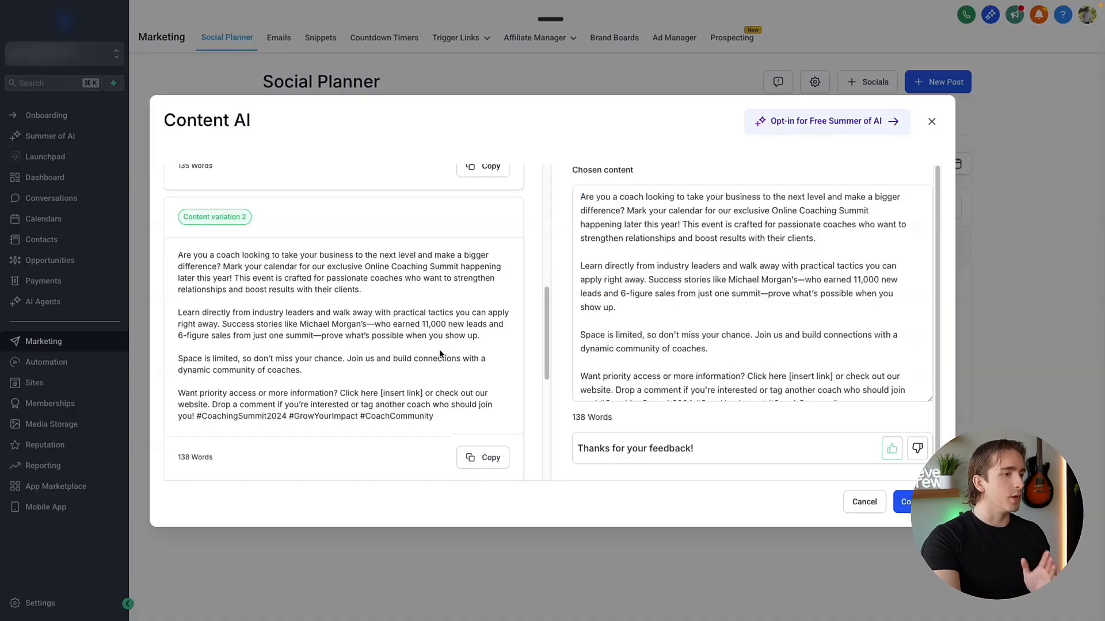
click(478, 459)
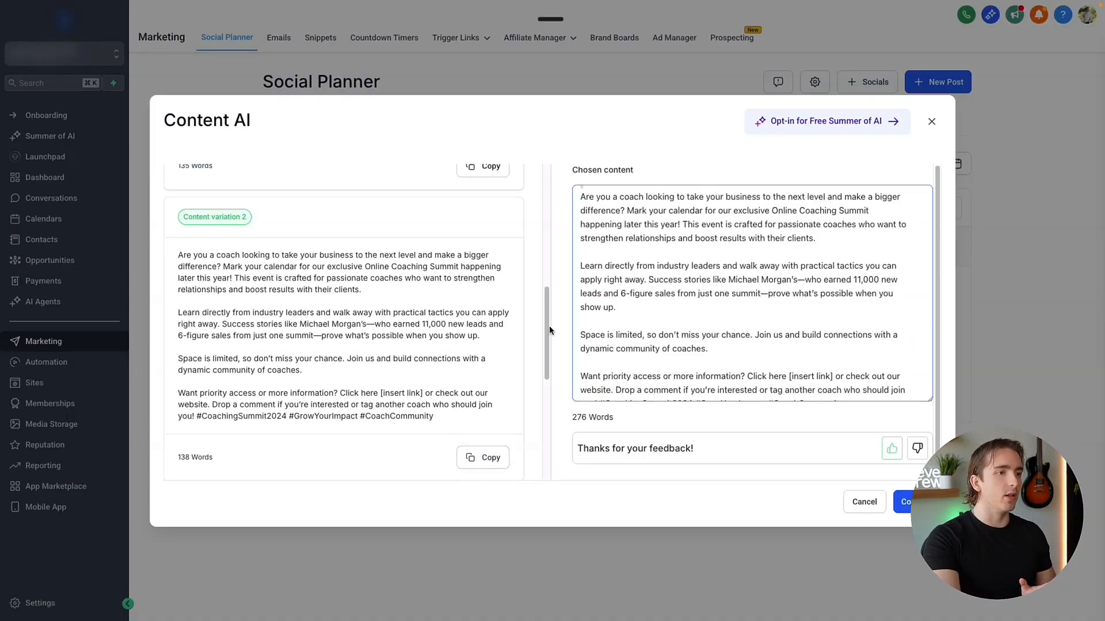
scroll(455, 373, down, 5)
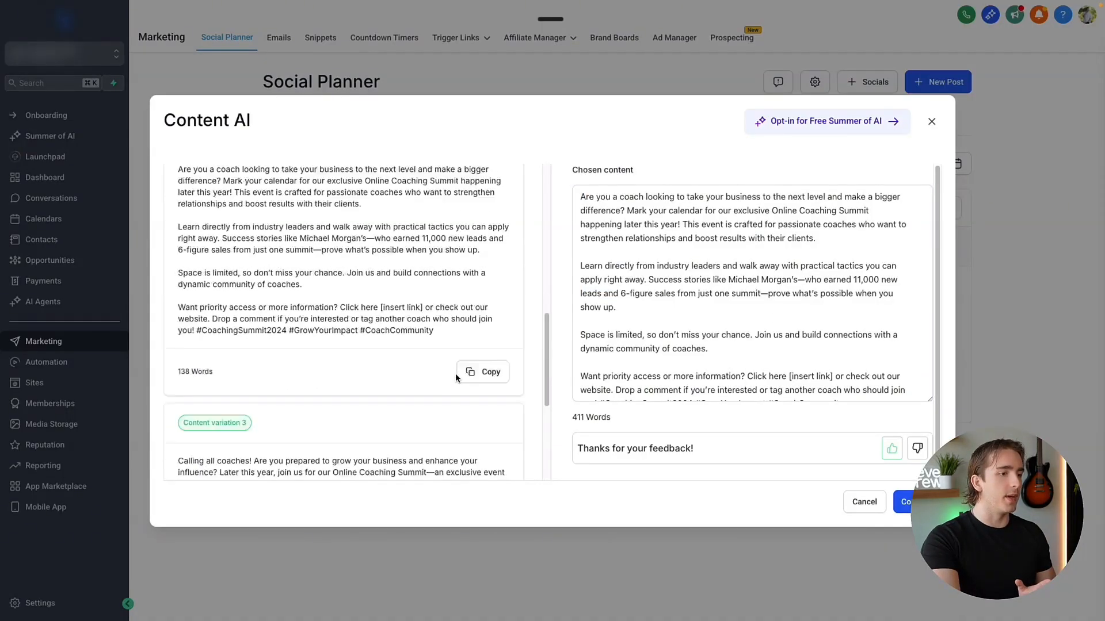
scroll(672, 334, down, 10)
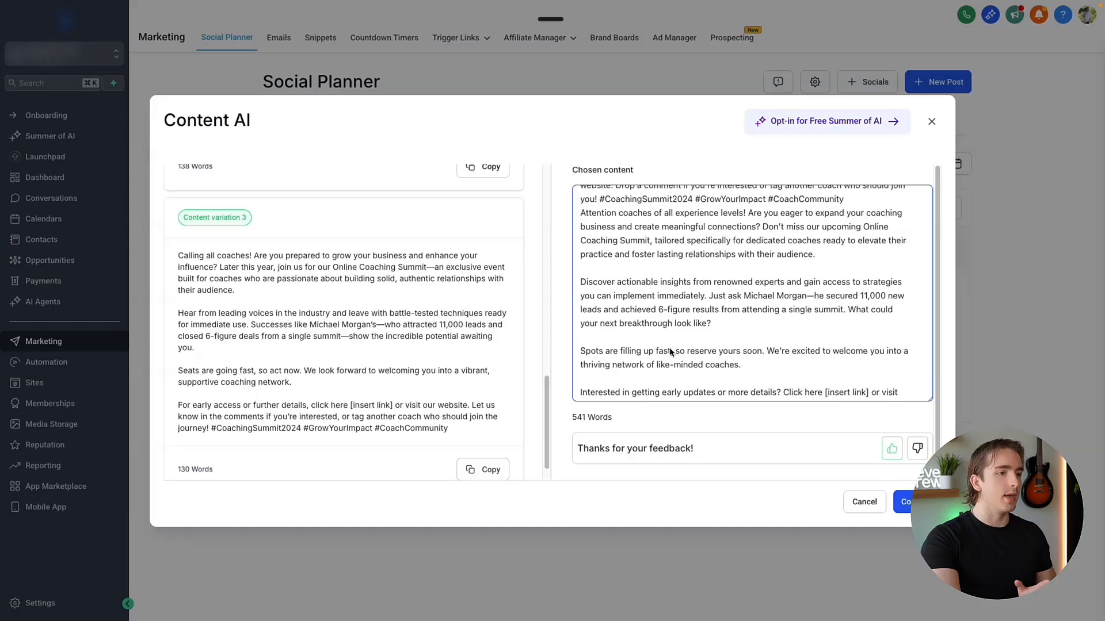
Delete the chosen content above the paragraph starting "Discover actionable insights" and continue to the social post editor
scroll(661, 326, up, 3)
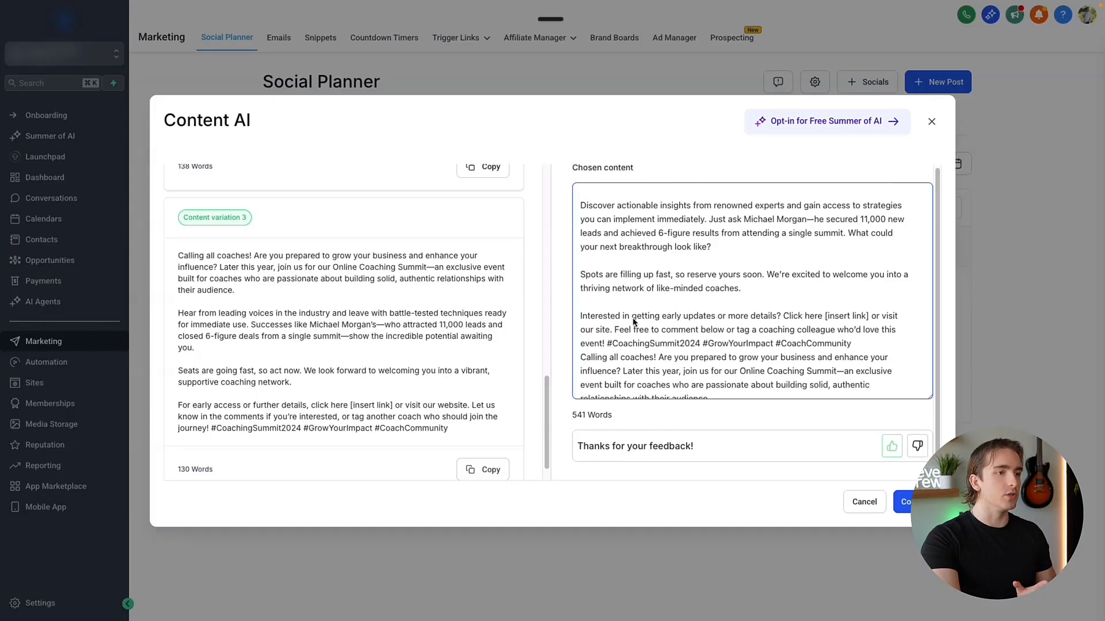
scroll(579, 206, up, 1)
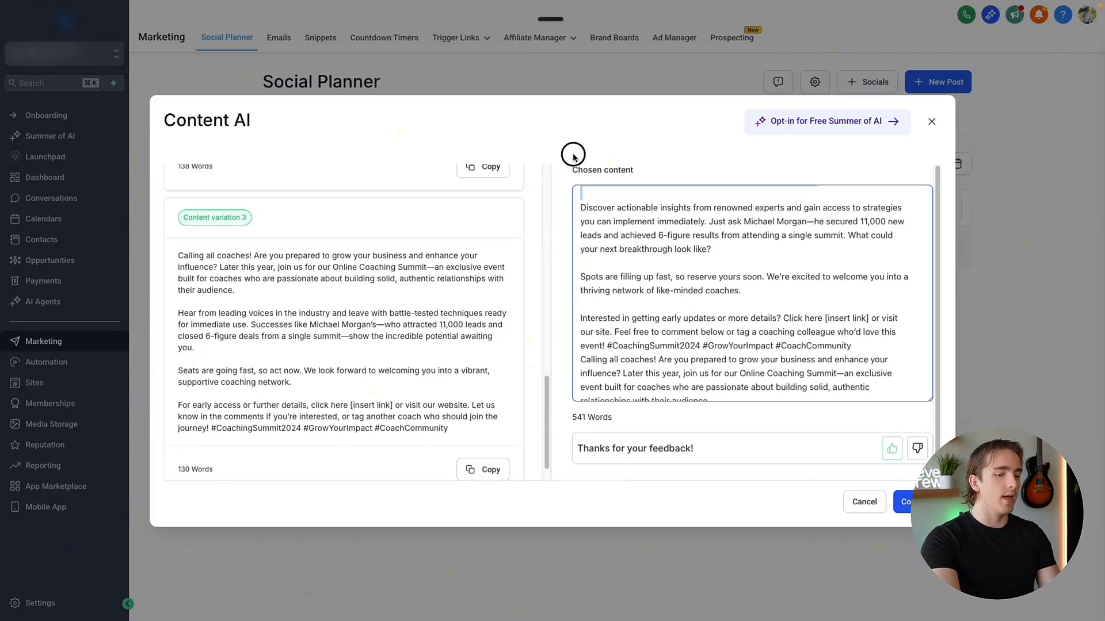
key(BackSpace)
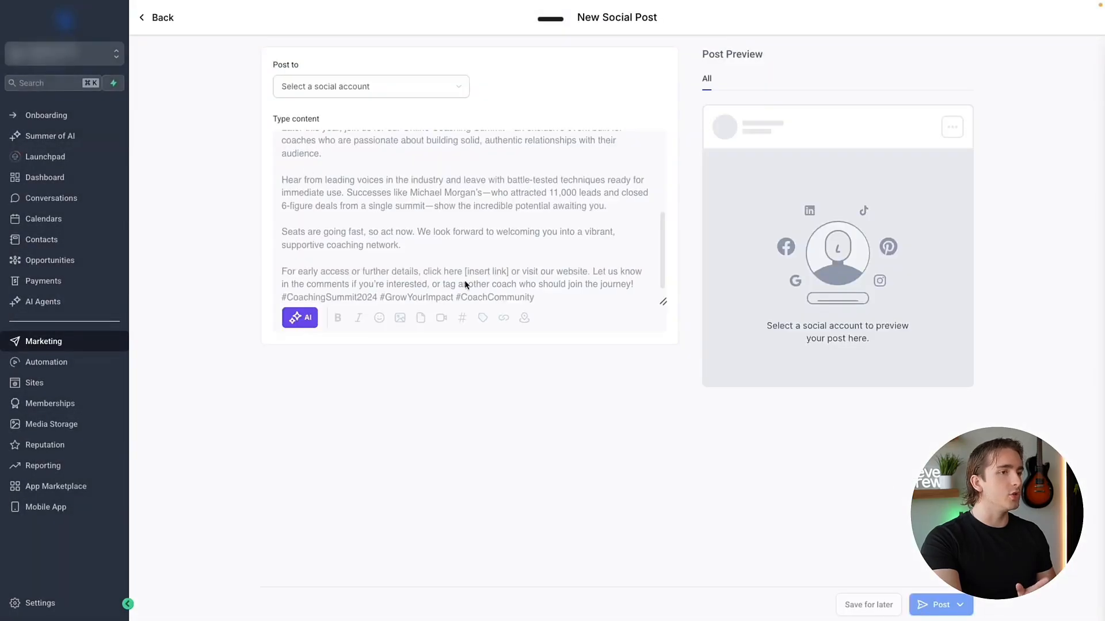
Set the post's destination to the Announcements channel of Coaches Corner and read through the text in the post preview
click(359, 92)
click(289, 210)
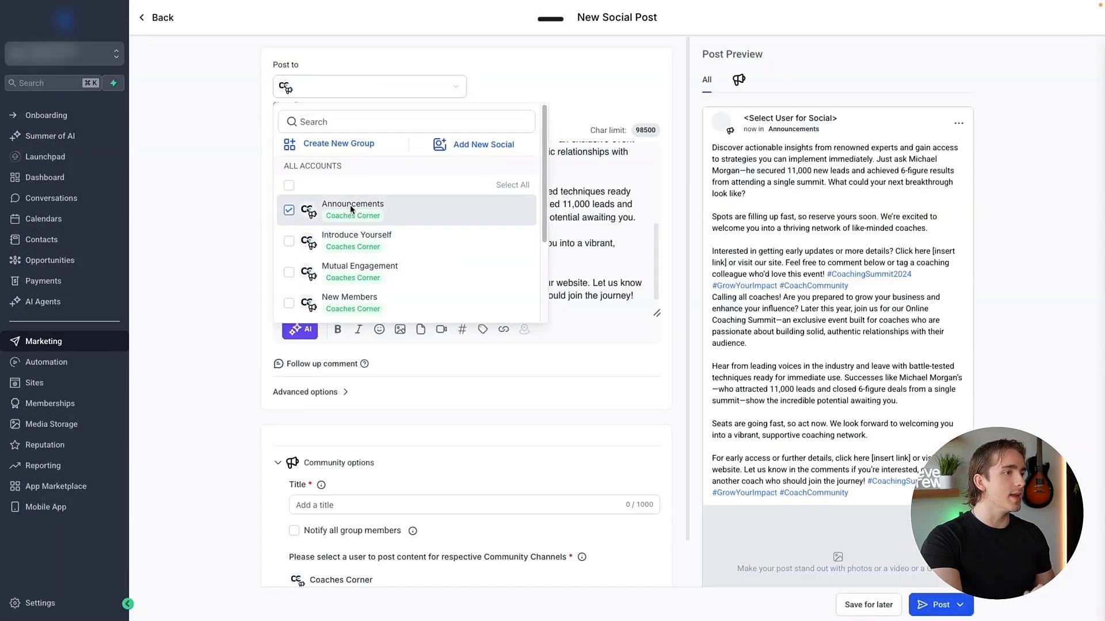
click(566, 101)
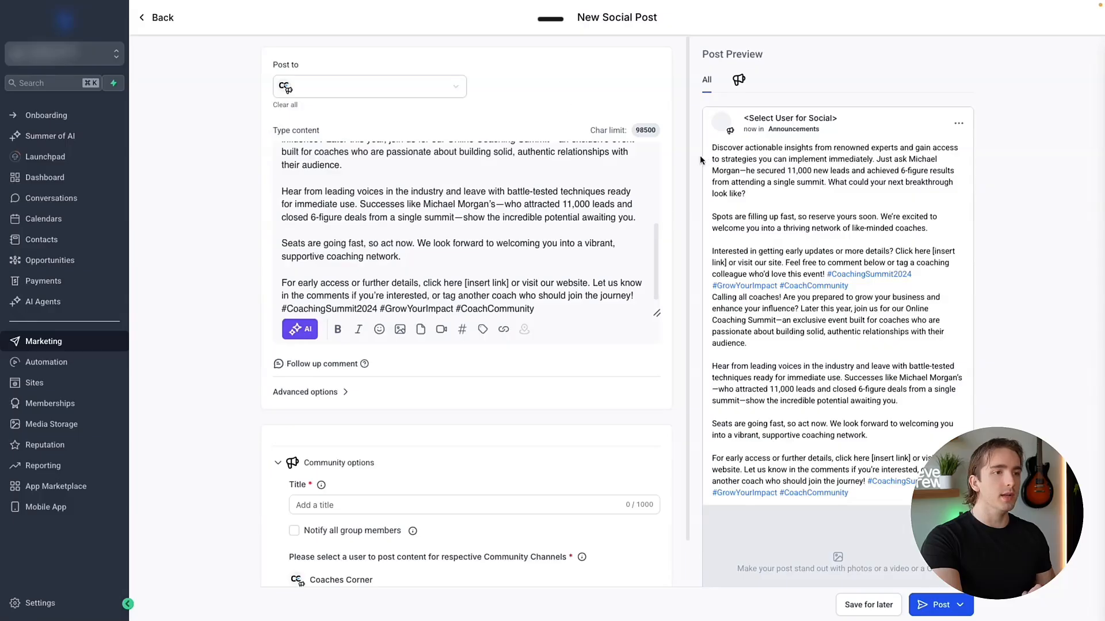
drag(715, 152, 901, 489)
click(906, 494)
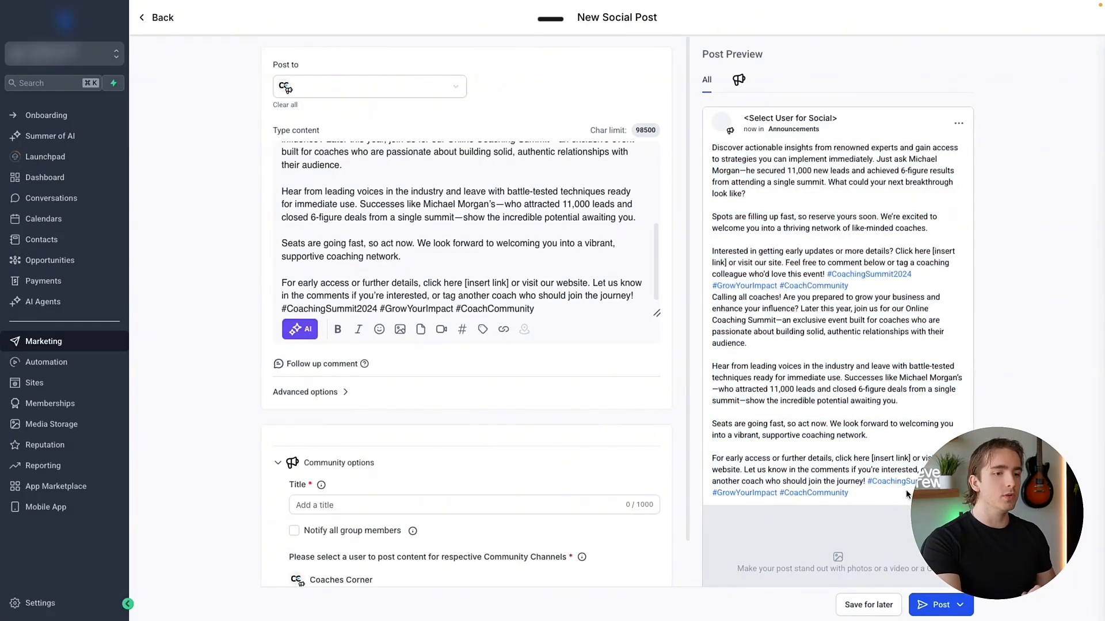
Title the community post "Community announcement!" with notification of all group members, and save it as a draft
scroll(461, 371, down, 2)
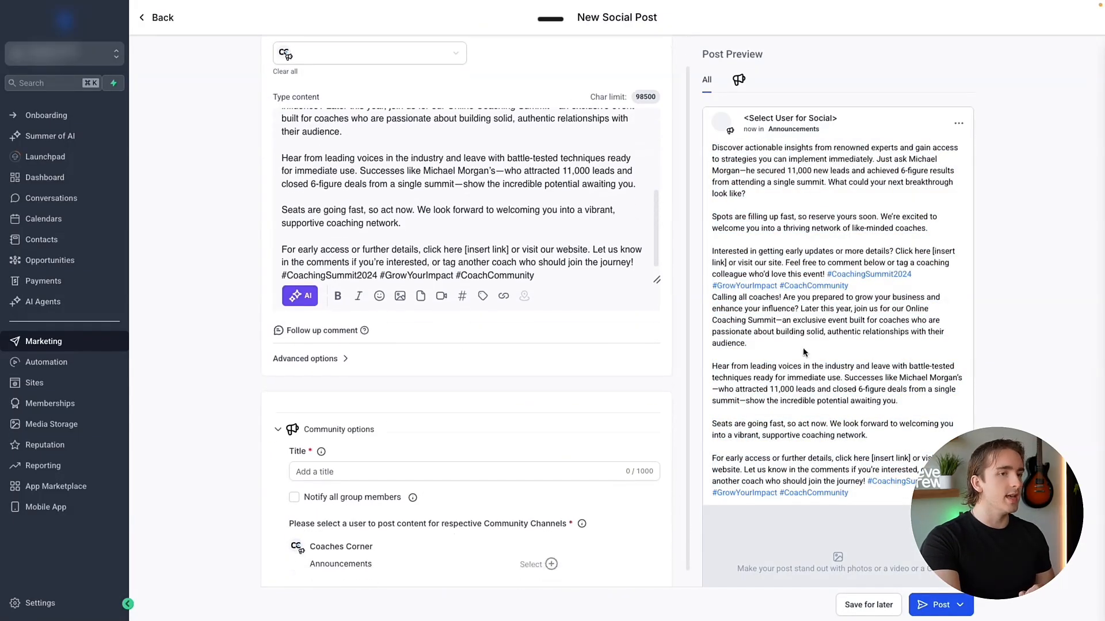
click(375, 457)
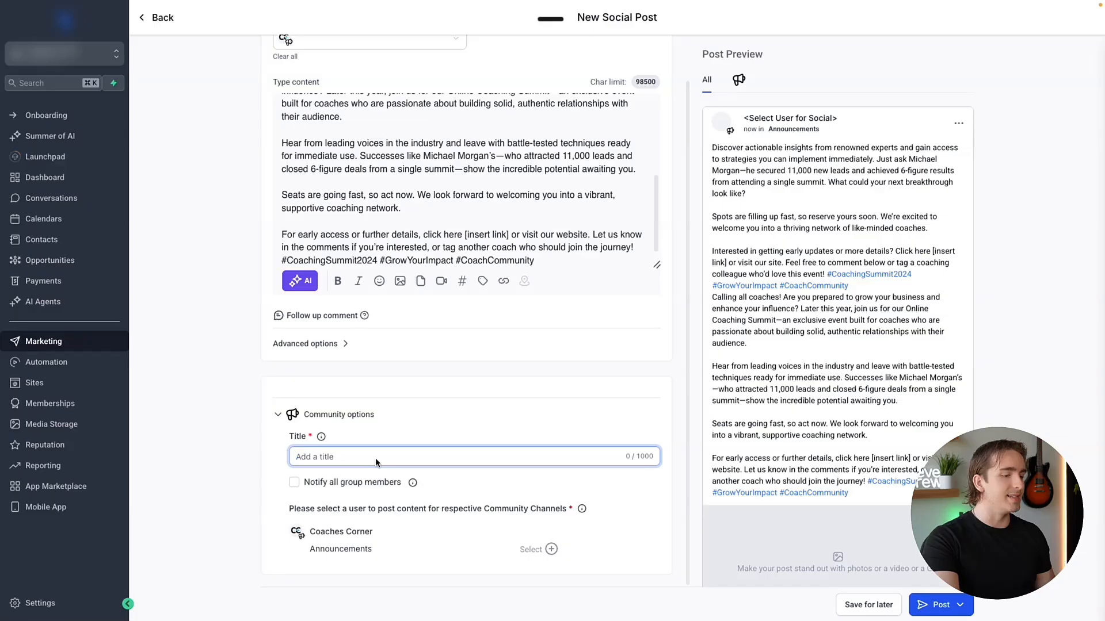
key(super+v)
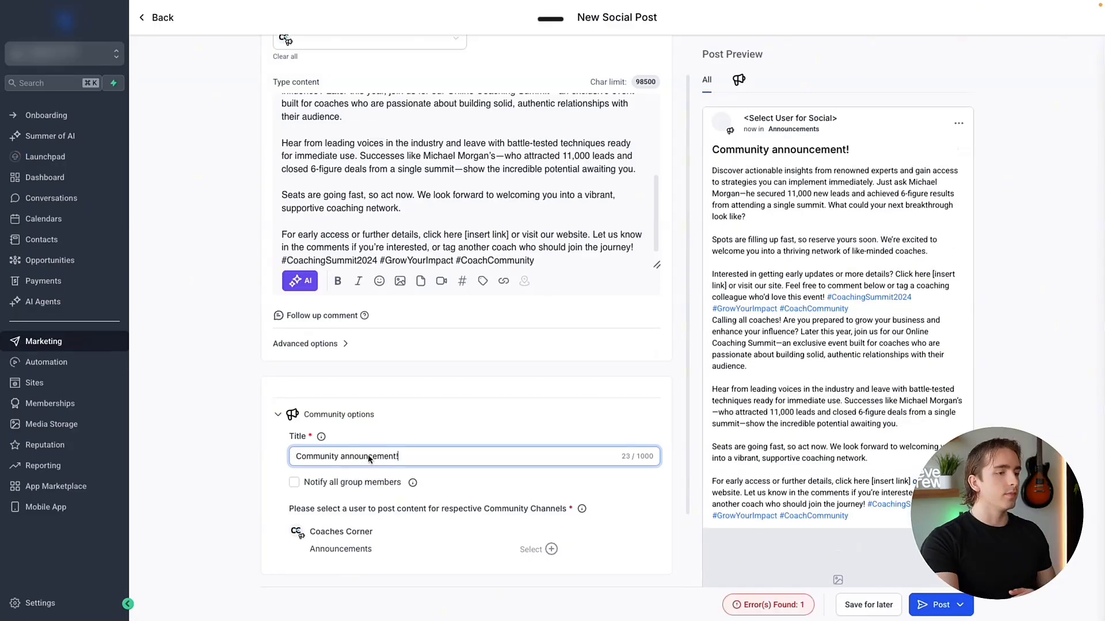
click(294, 483)
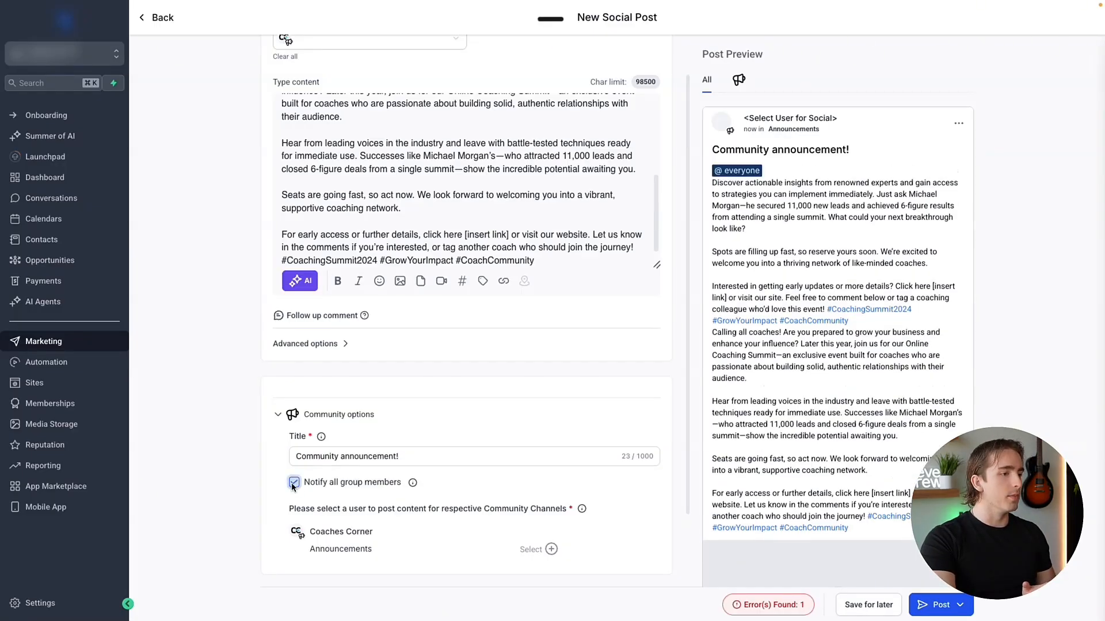
scroll(394, 477, down, 2)
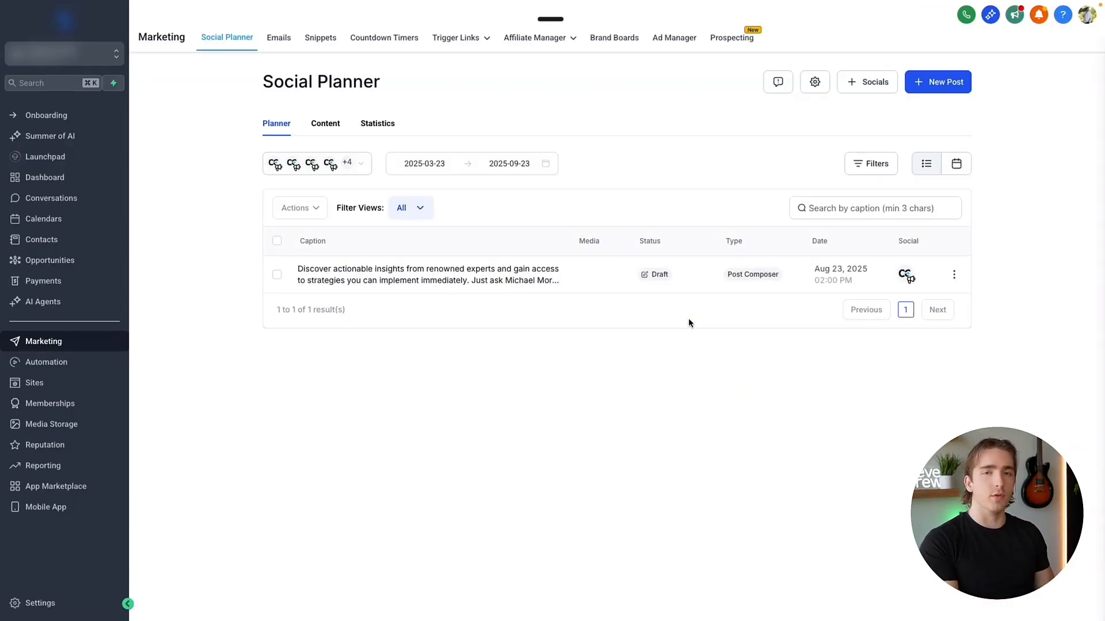
Start a new brand voice from scratch in Brand Boards and look over the fields of its form
click(615, 39)
click(344, 141)
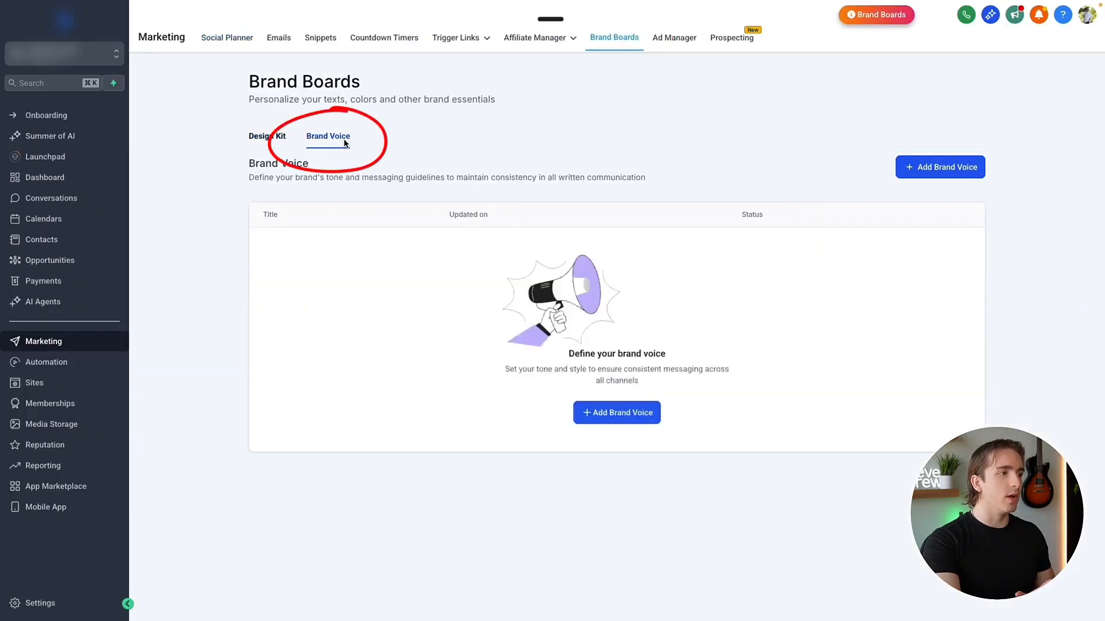
click(645, 421)
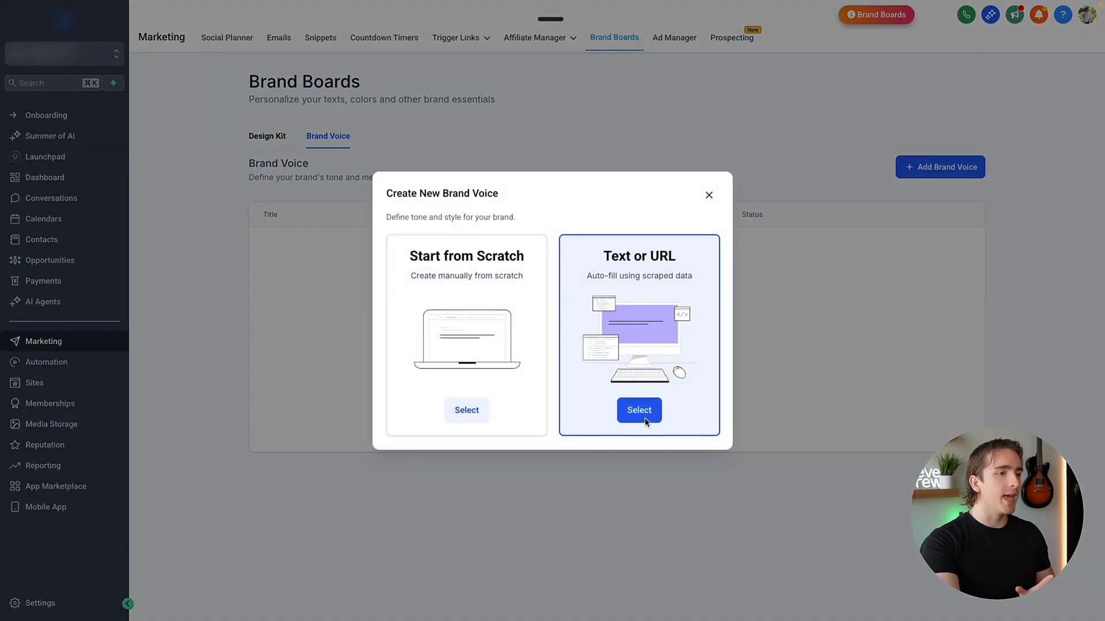
click(475, 415)
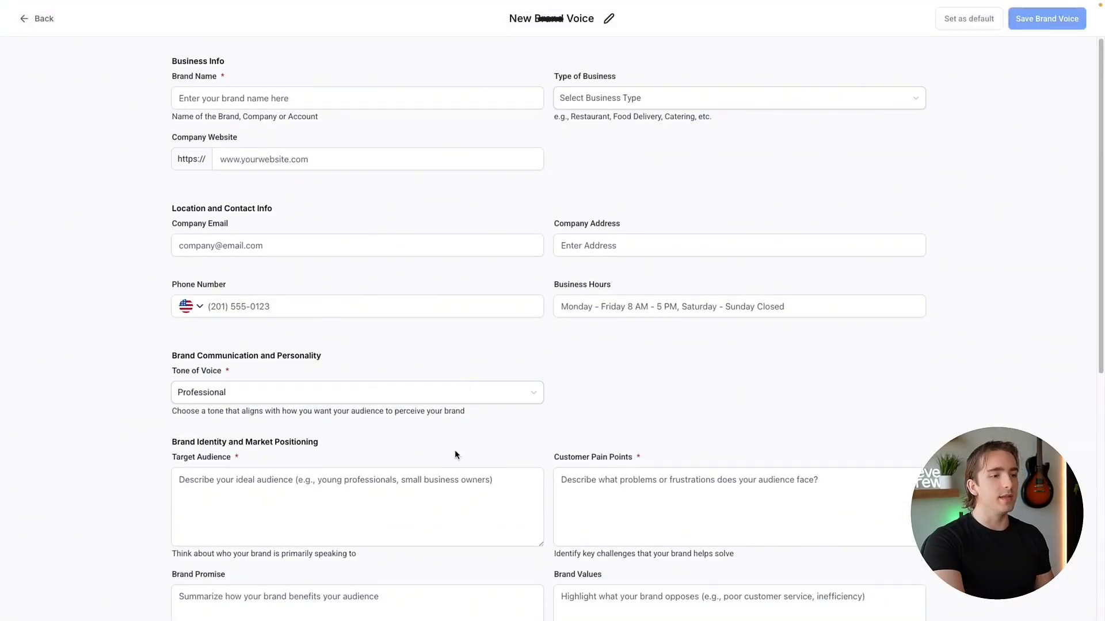
scroll(455, 450, down, 4)
click(506, 410)
scroll(506, 410, up, 4)
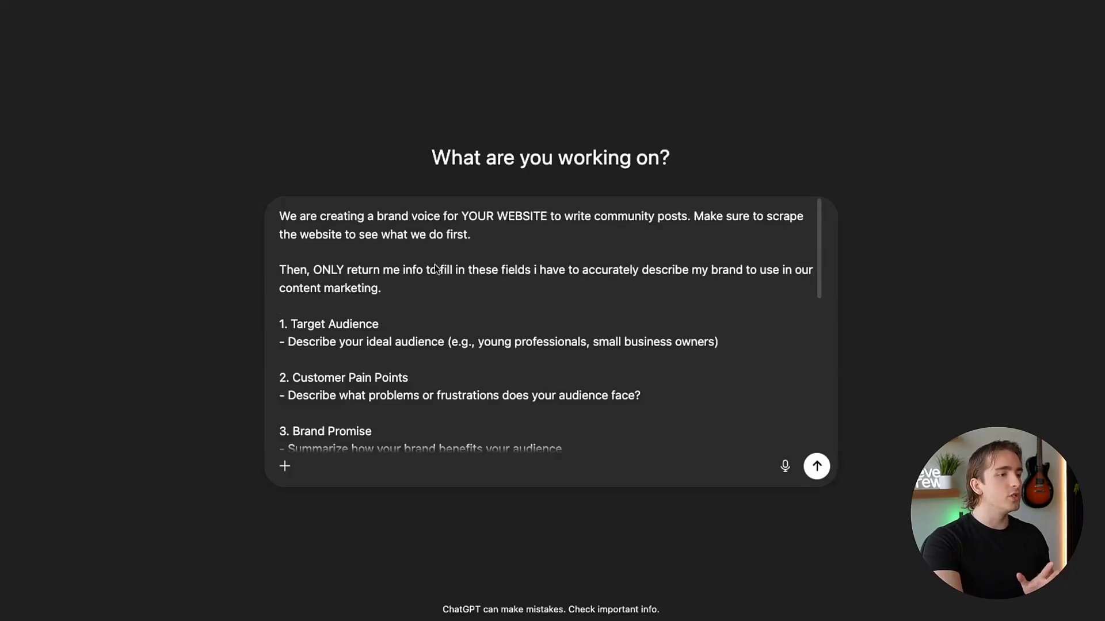
In ChatGPT, replace the YOUR WEBSITE placeholder in the brand voice prompt with the company's website and submit the prompt
scroll(405, 288, down, 10)
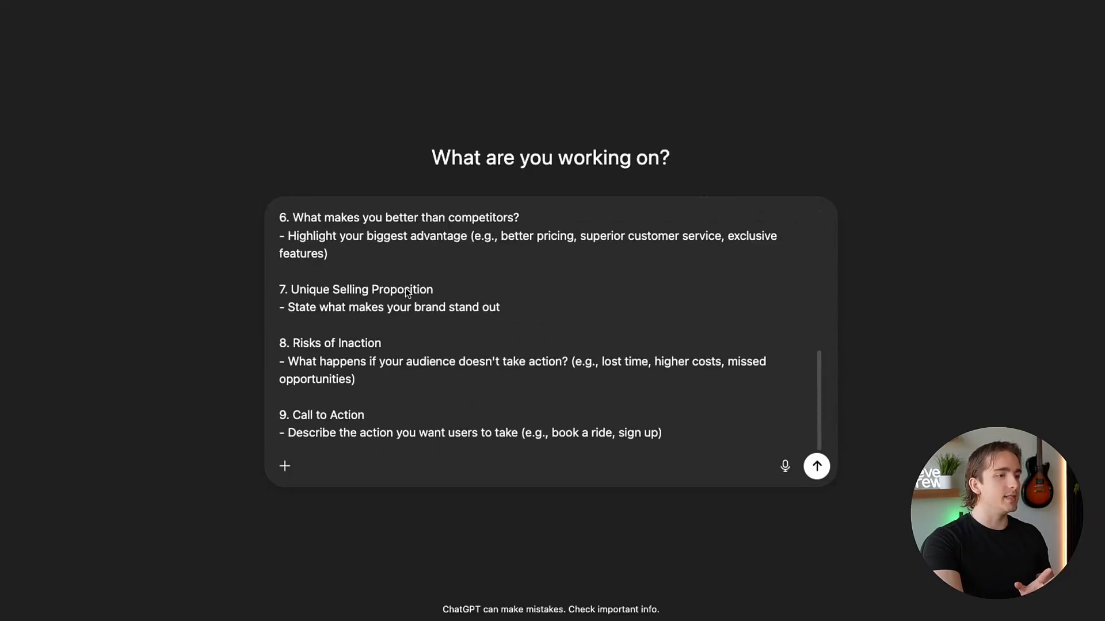
scroll(578, 409, up, 10)
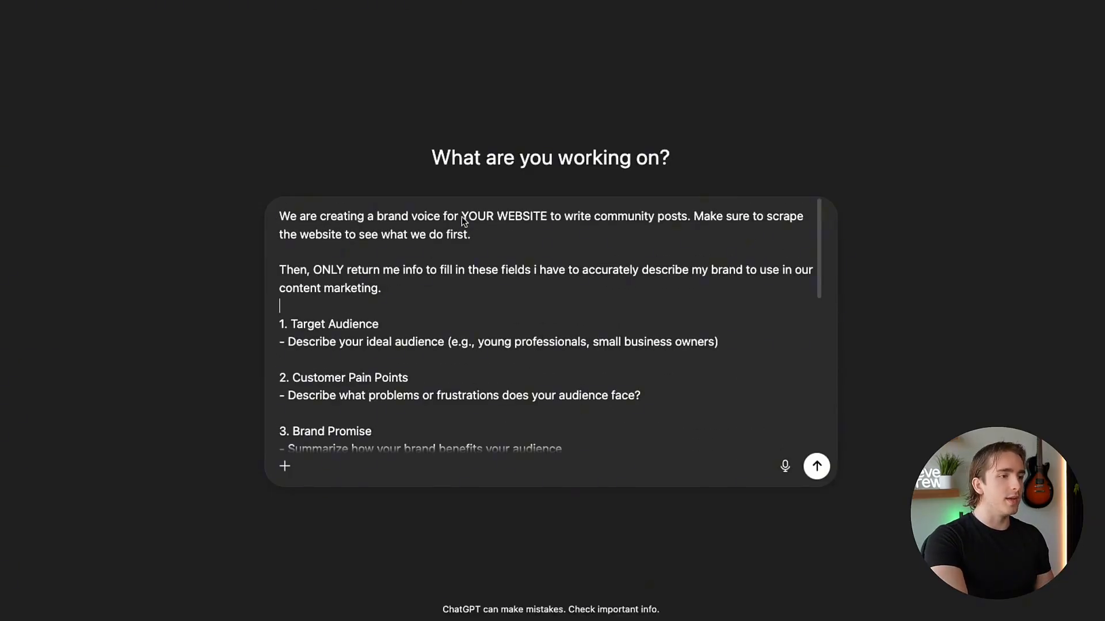
drag(462, 218, 538, 220)
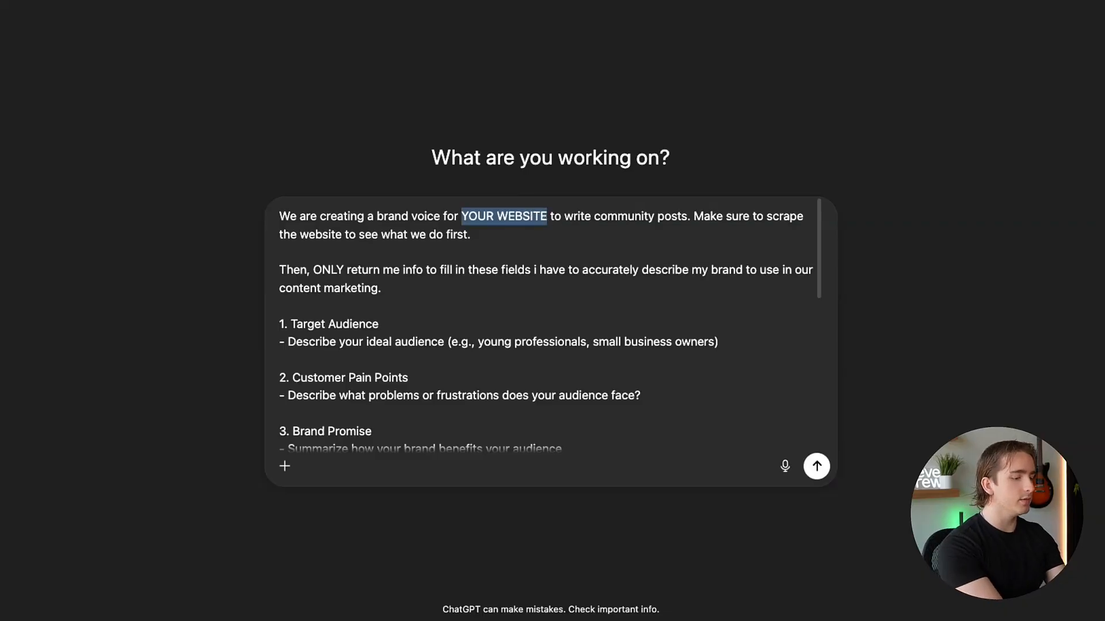
scroll(754, 440, down, 10)
click(818, 467)
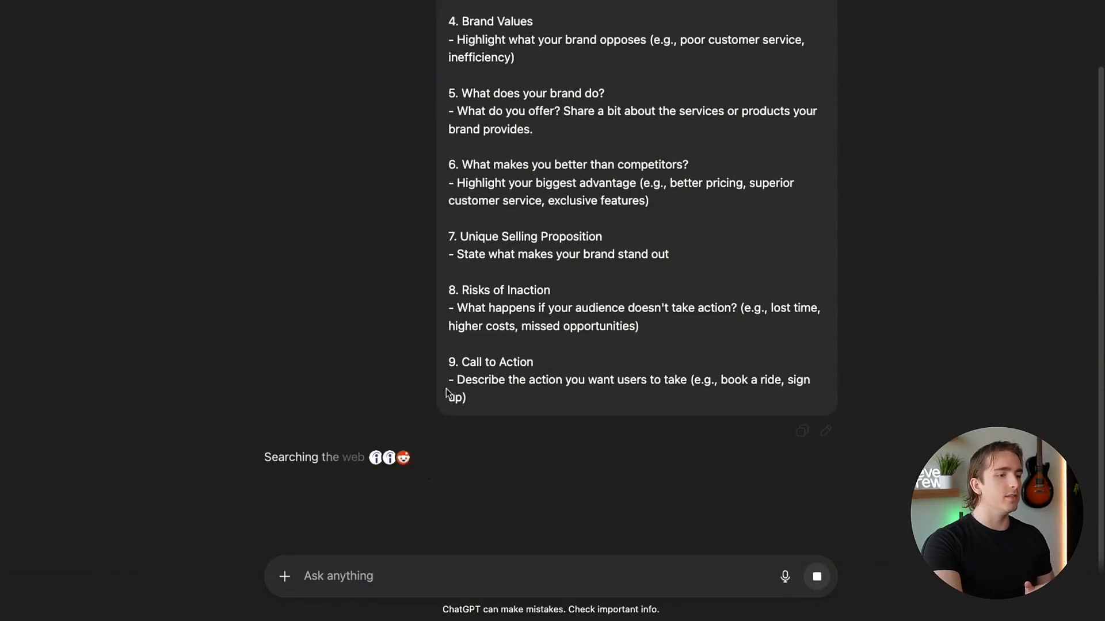
Copy ChatGPT's answers, from Target Audience through Call to Action, into the matching fields of the new brand voice form
scroll(662, 316, up, 4)
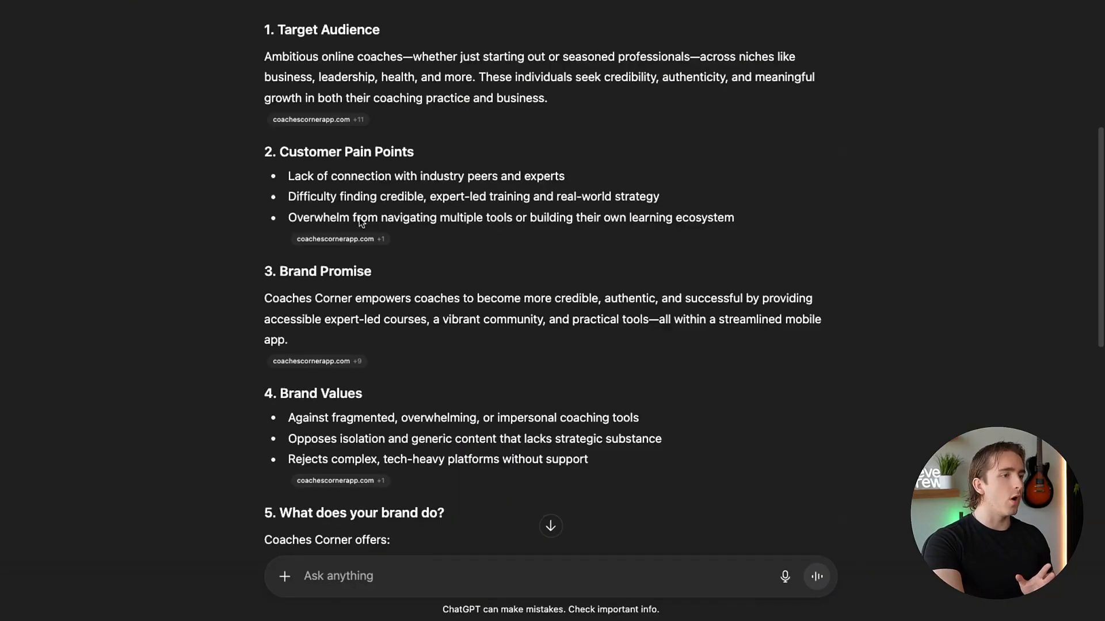
drag(265, 56, 575, 104)
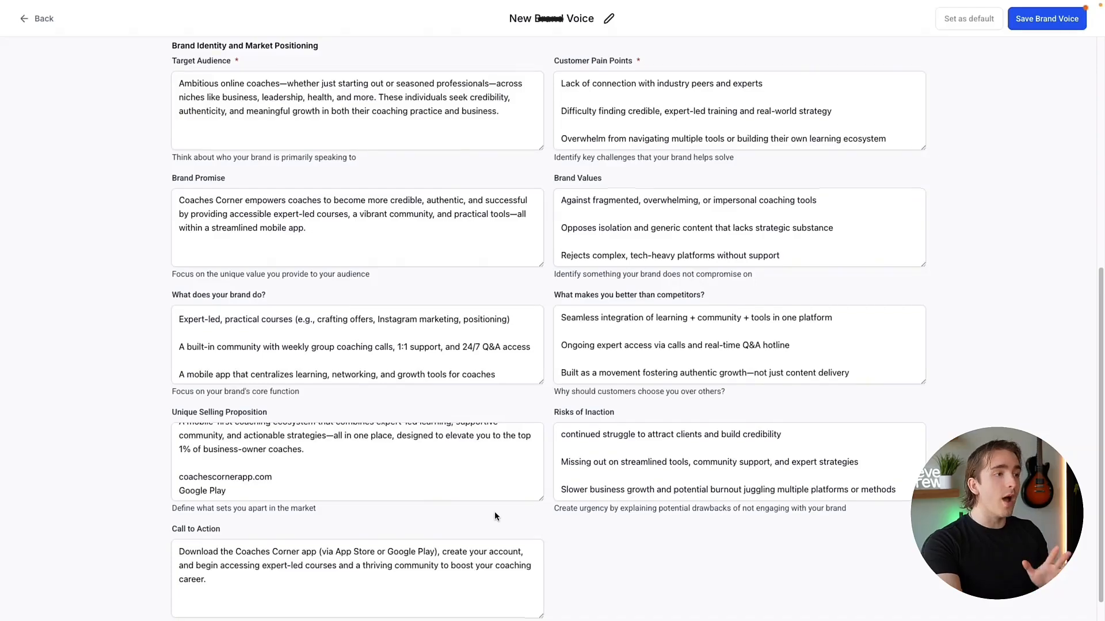
scroll(496, 512, up, 7)
scroll(514, 505, down, 7)
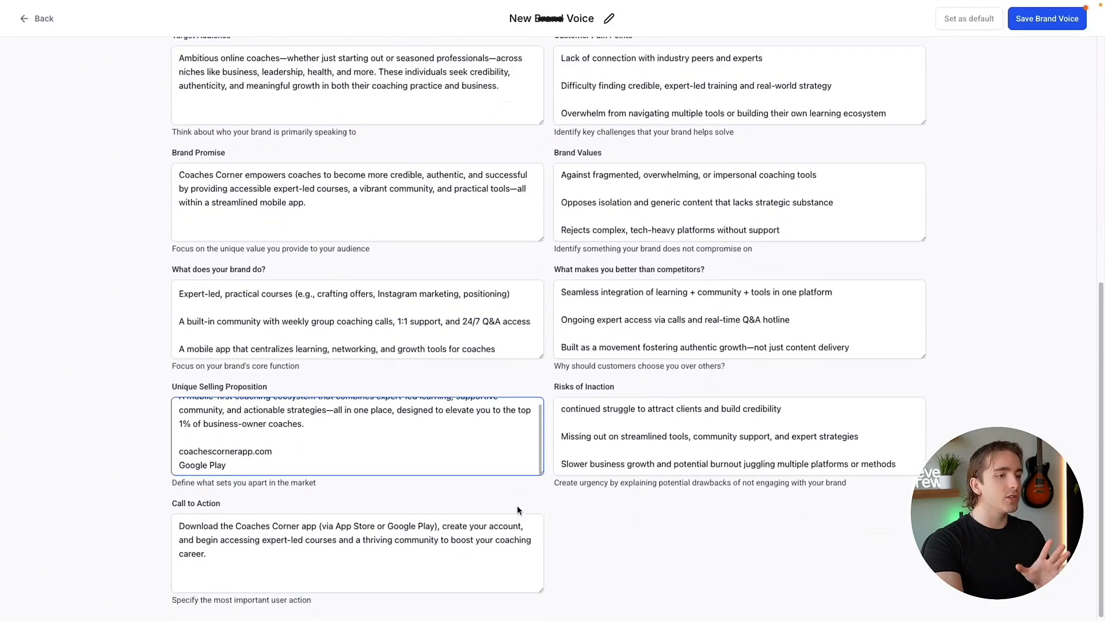
Save the brand voice and return to the Brand Voice list
click(1059, 24)
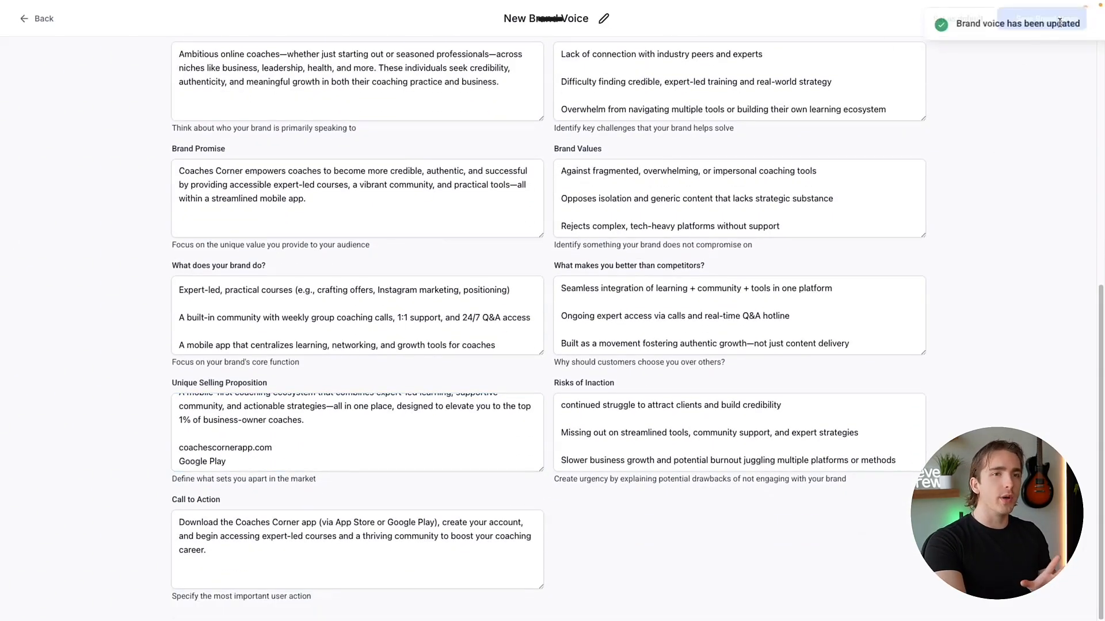
click(1082, 24)
scroll(293, 257, up, 10)
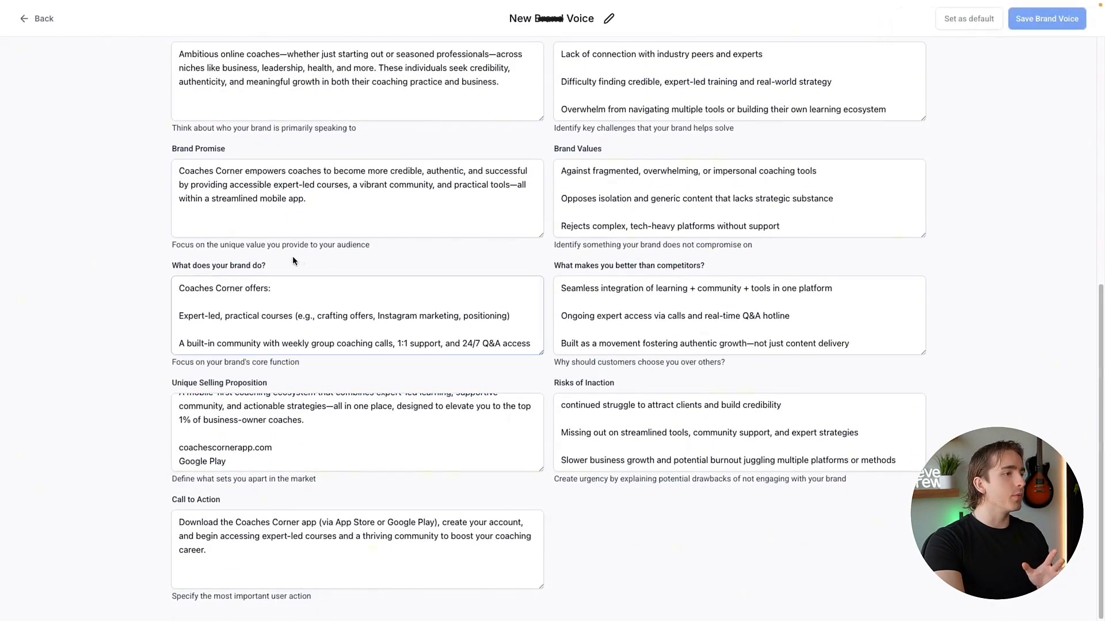
click(49, 22)
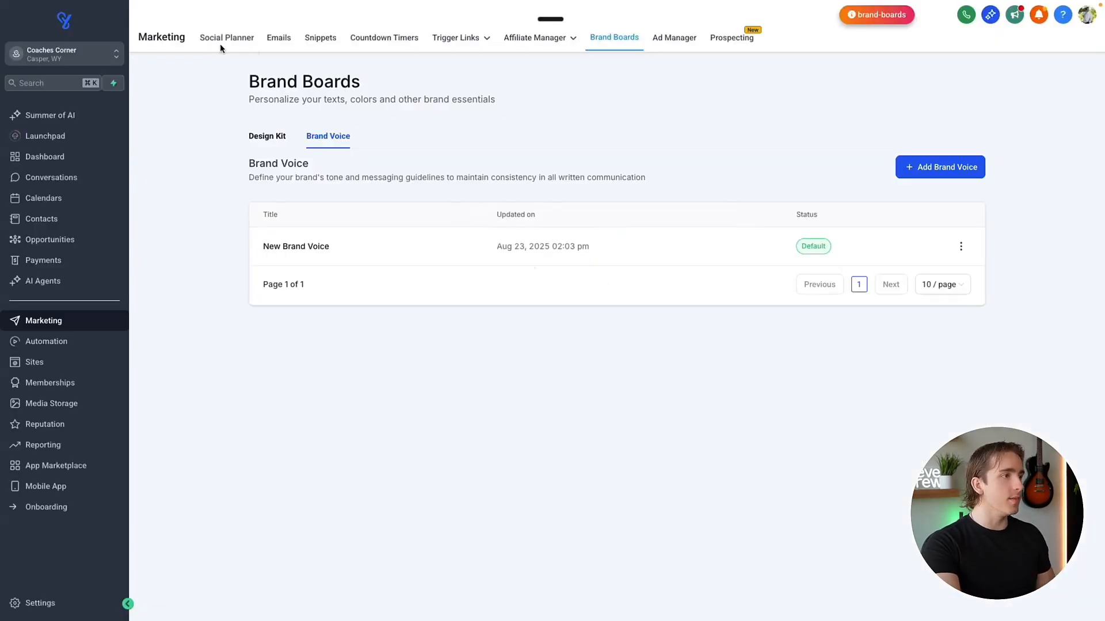
Start a new Community post with Content AI in the Social Planner and proceed to its content generation form
click(223, 39)
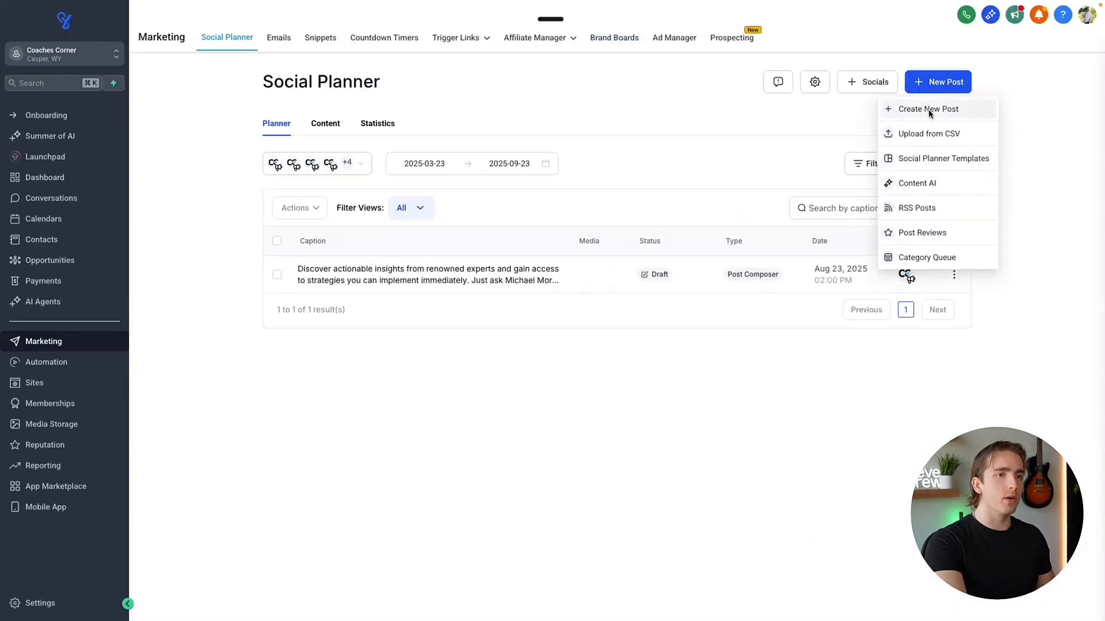
click(919, 183)
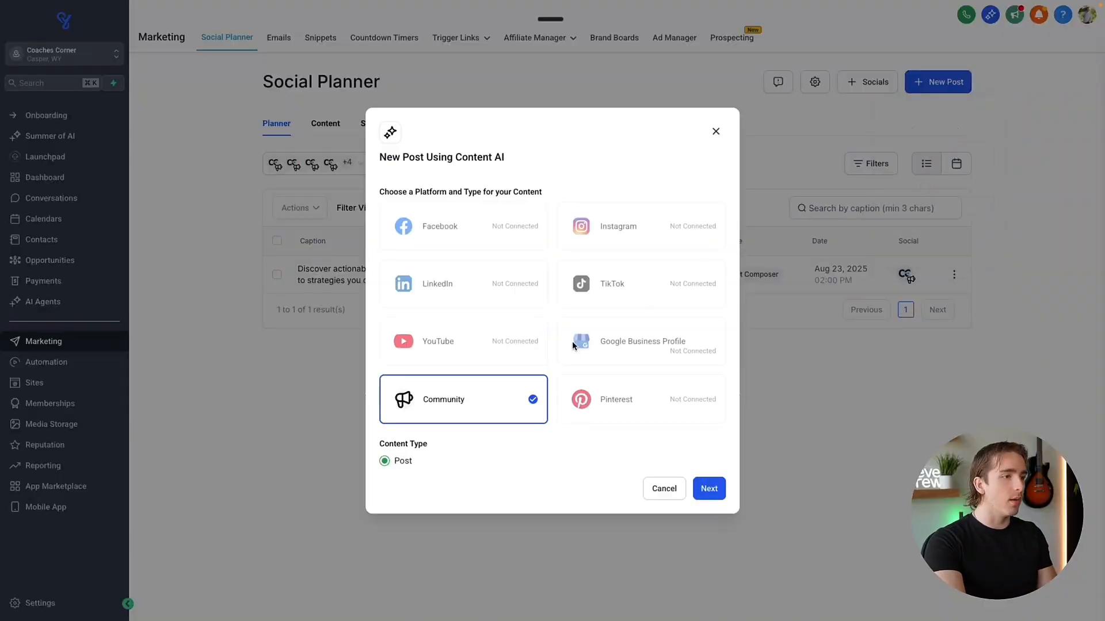
click(714, 494)
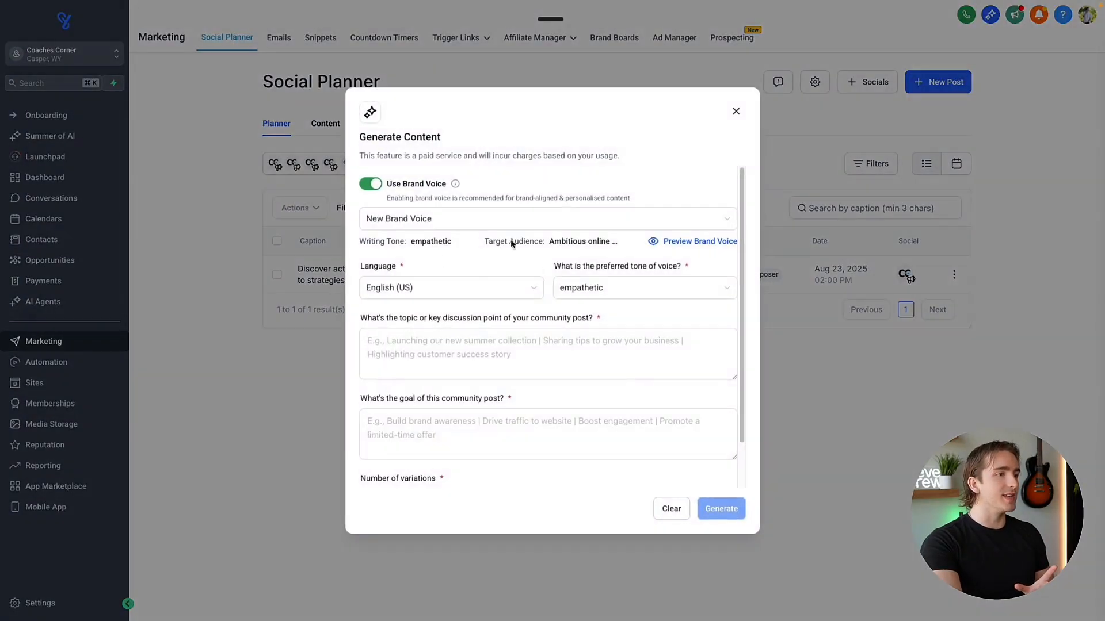
Check the selected brand voice, its writing tone and its target audience in the Generate Content form
click(432, 223)
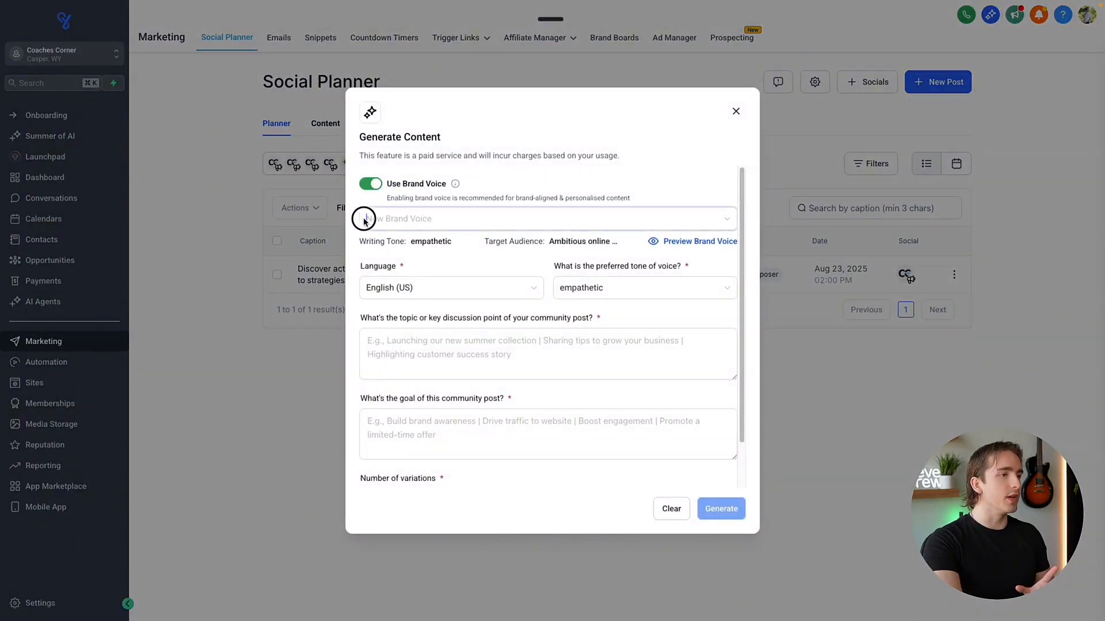
click(457, 241)
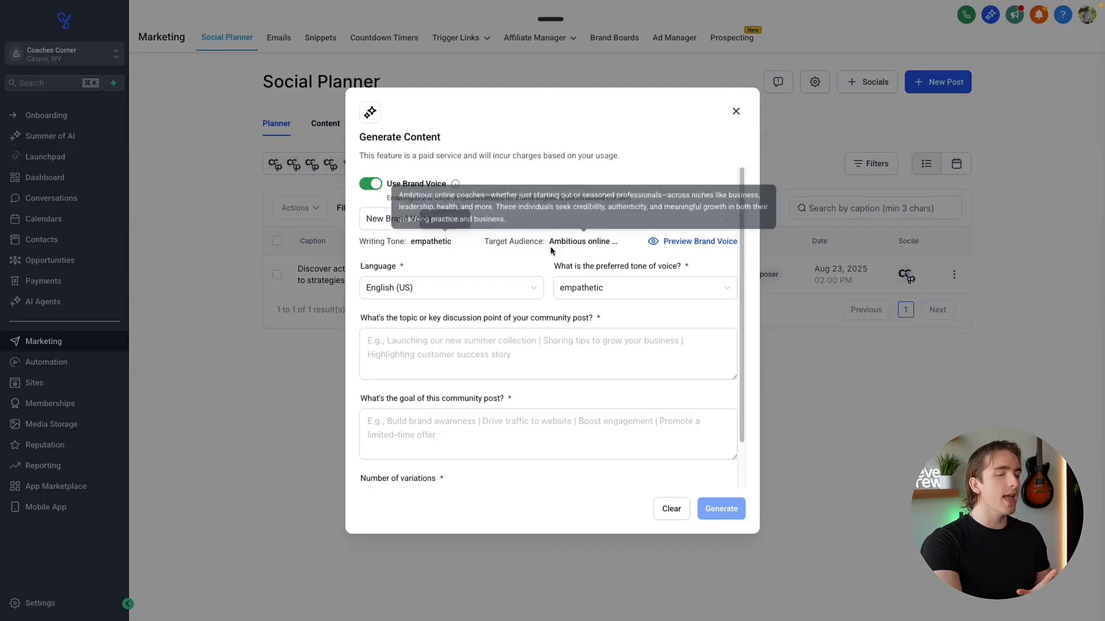
scroll(597, 244, down, 2)
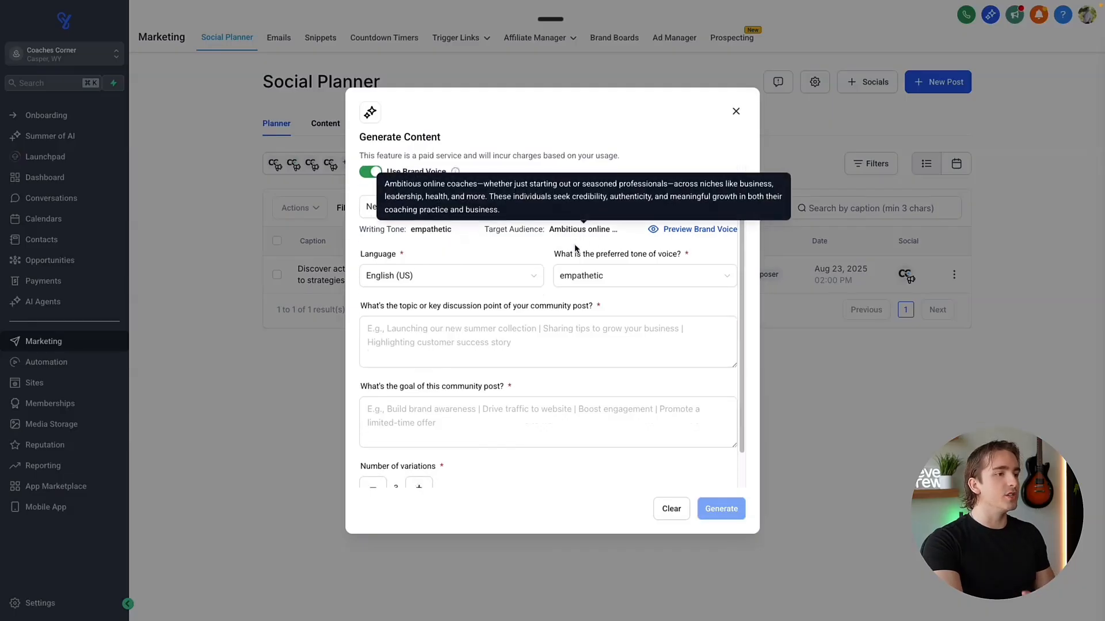
Generate one variation of a community post with the topic "Announcing our coaching summit later this year" and the goal "drive website traffic"
click(564, 297)
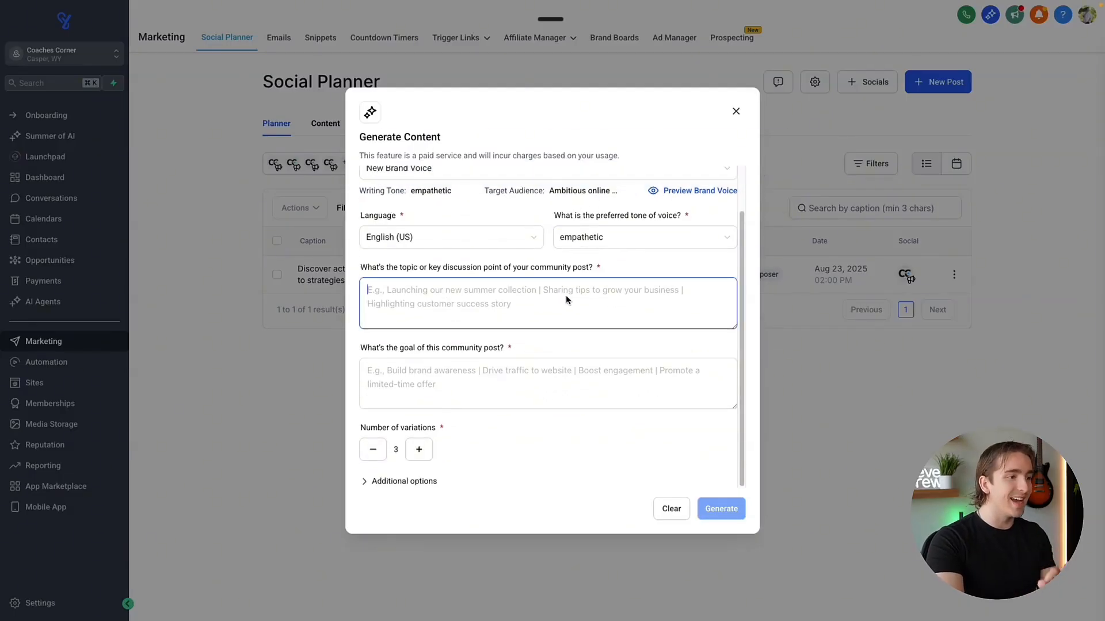
text(Announcing our coaching summit later this year)
click(561, 371)
text(drive website traffic)
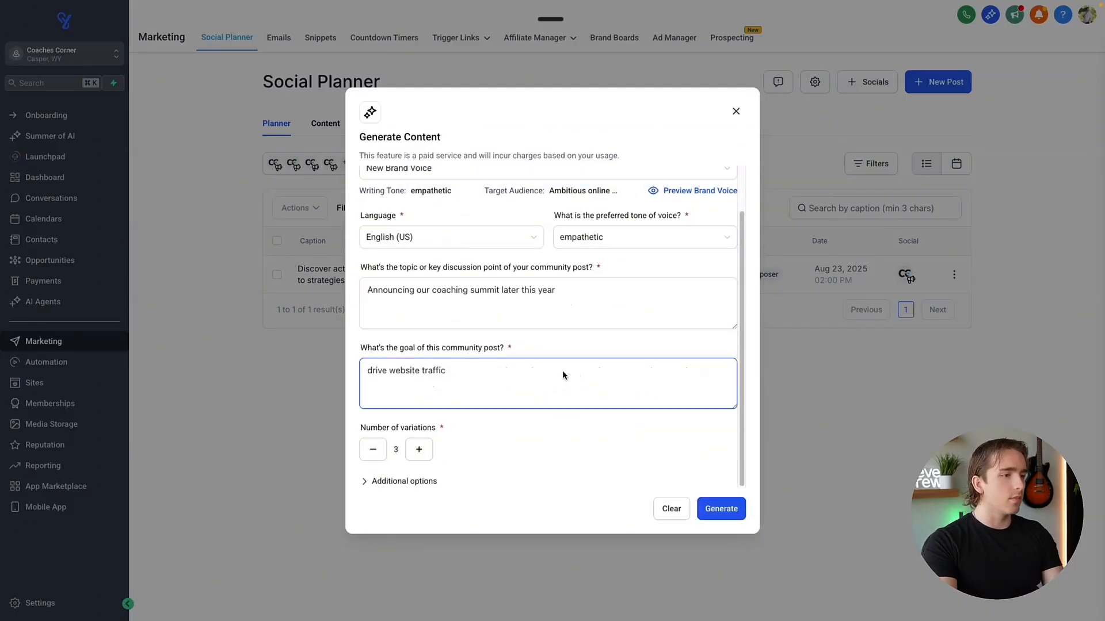
click(373, 452)
click(374, 452)
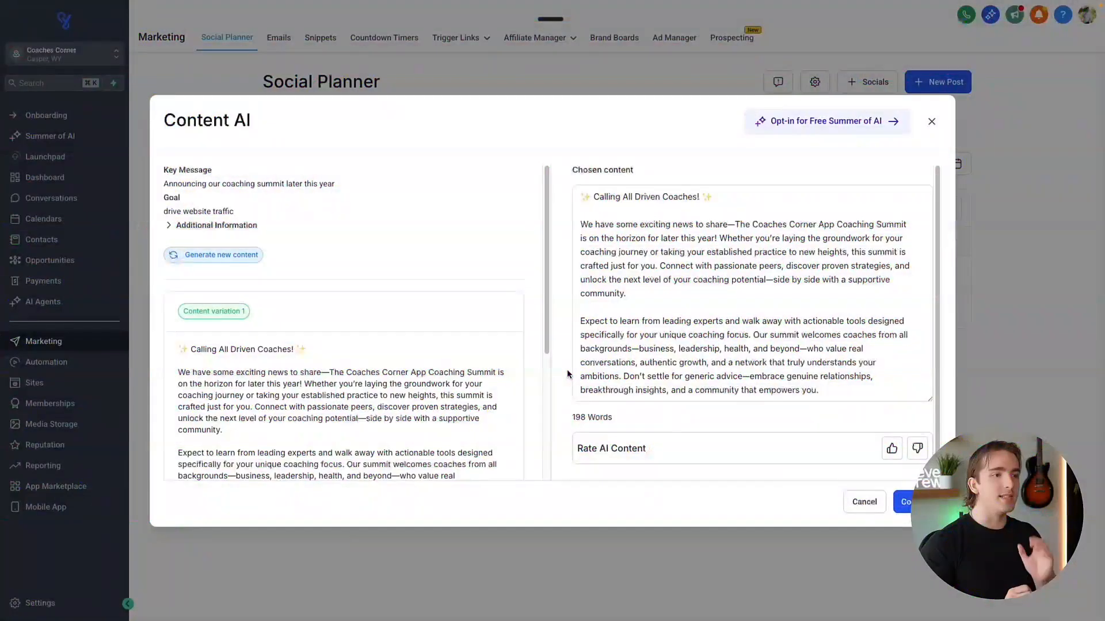
Review the generated summit post in full, including its closing paragraph about downloading the app and its hashtags
click(721, 215)
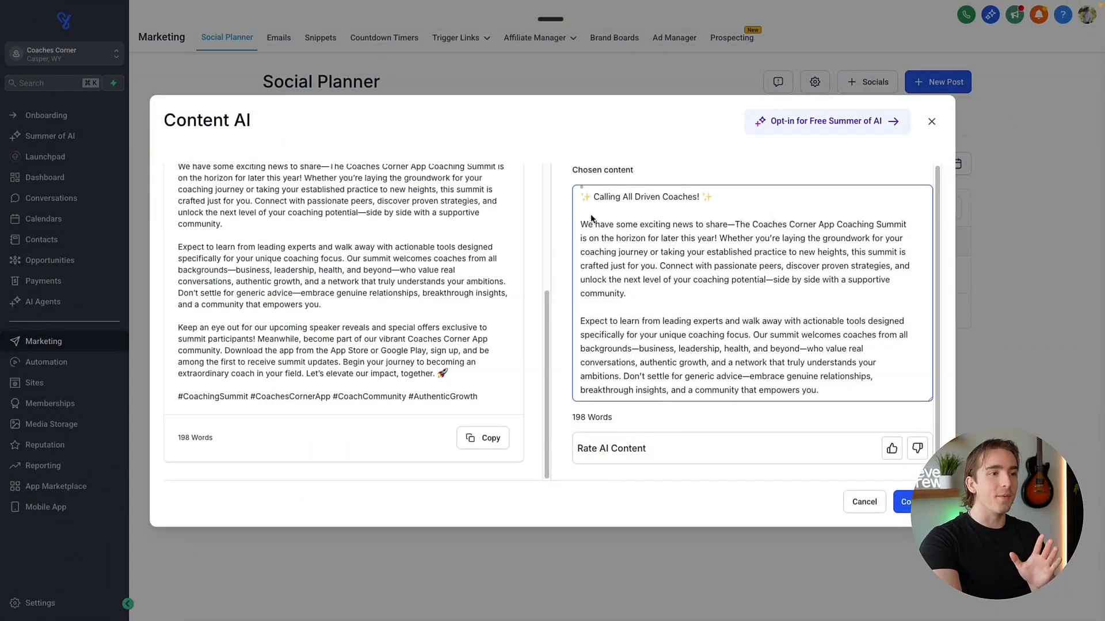
scroll(422, 337, up, 4)
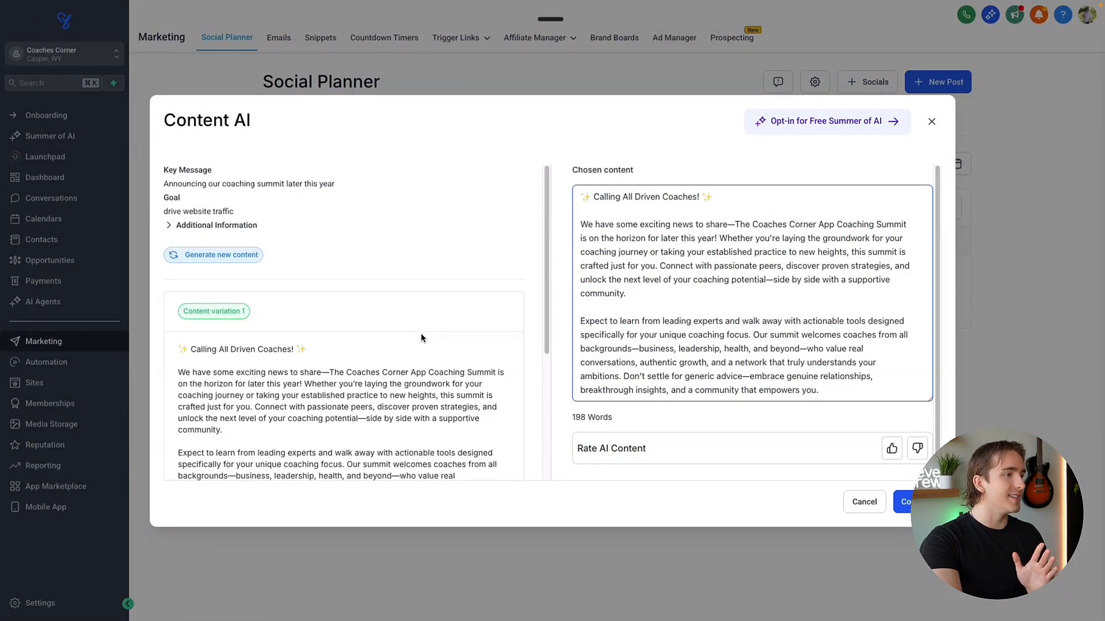
scroll(422, 338, down, 3)
drag(183, 441, 176, 369)
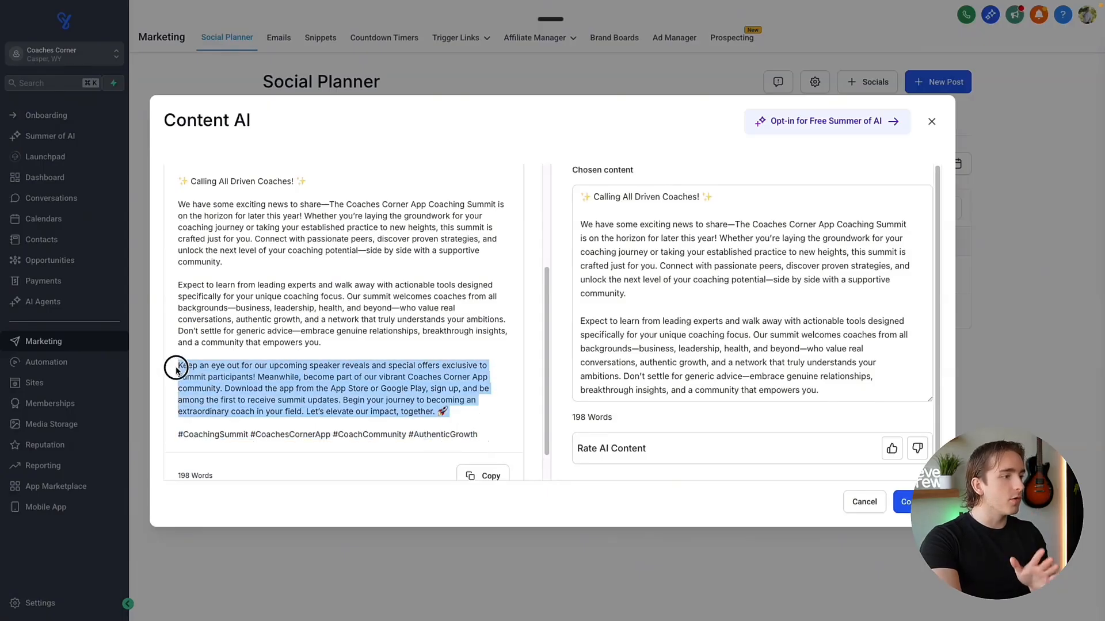
click(180, 368)
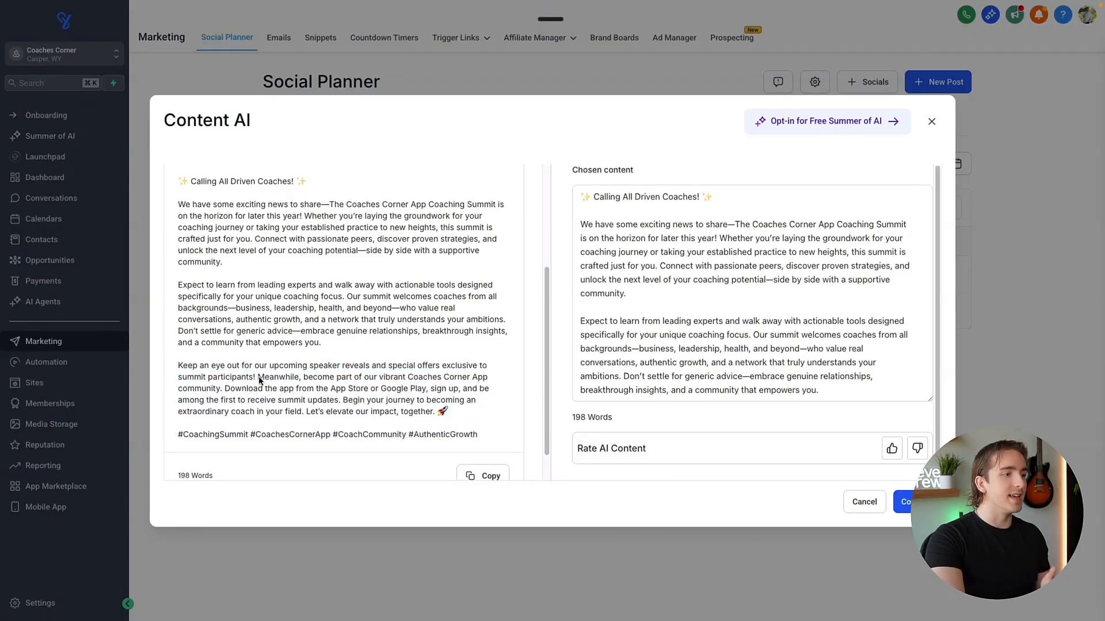
drag(242, 389, 428, 413)
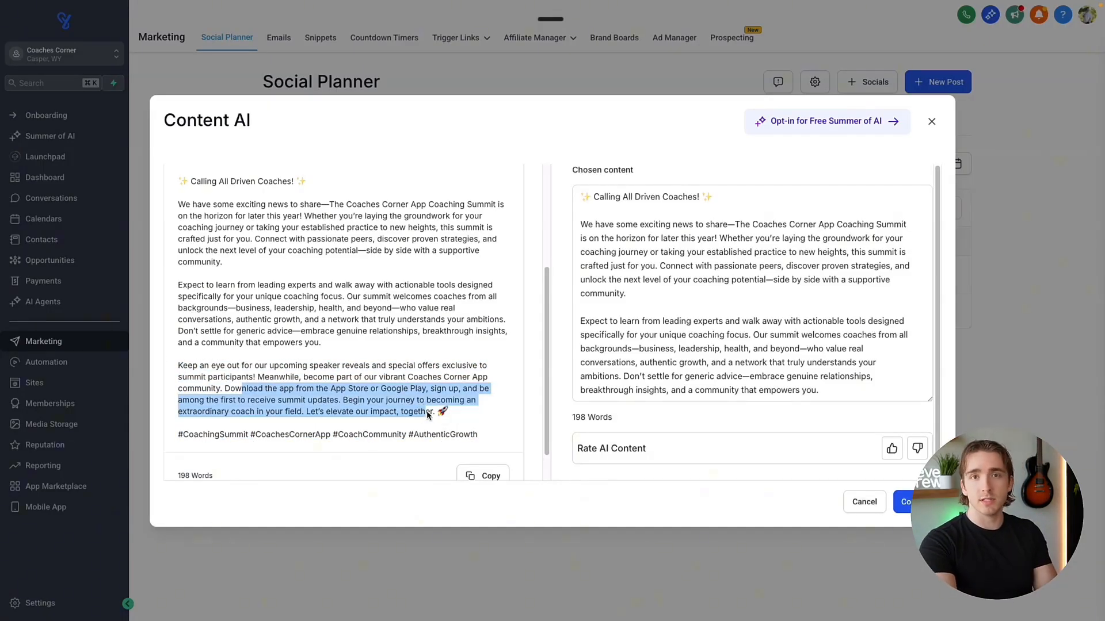
click(423, 404)
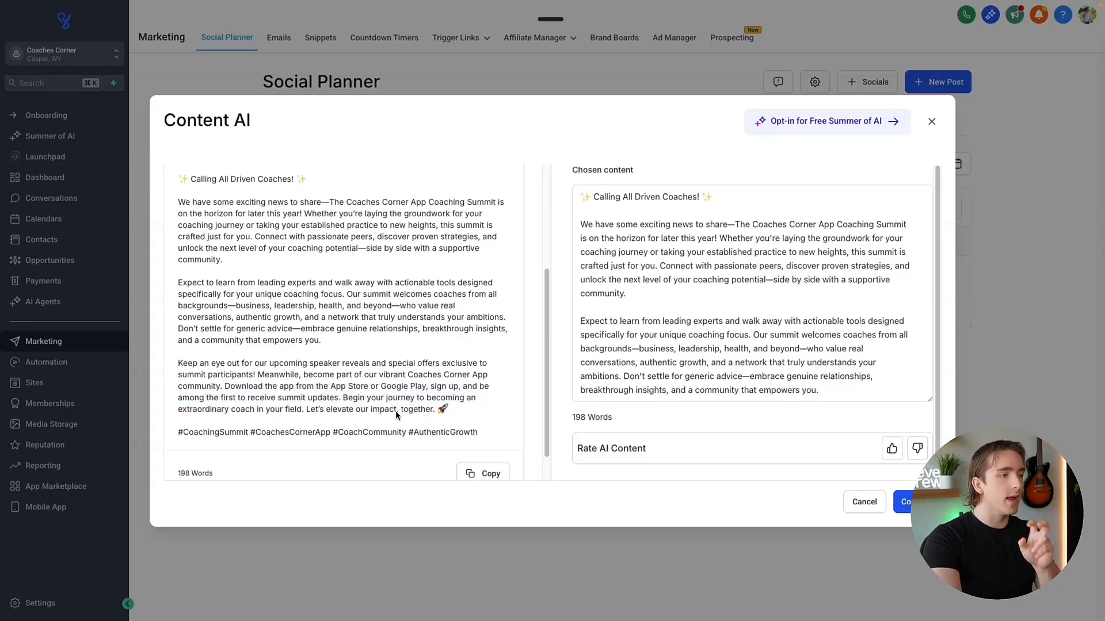
scroll(398, 414, up, 3)
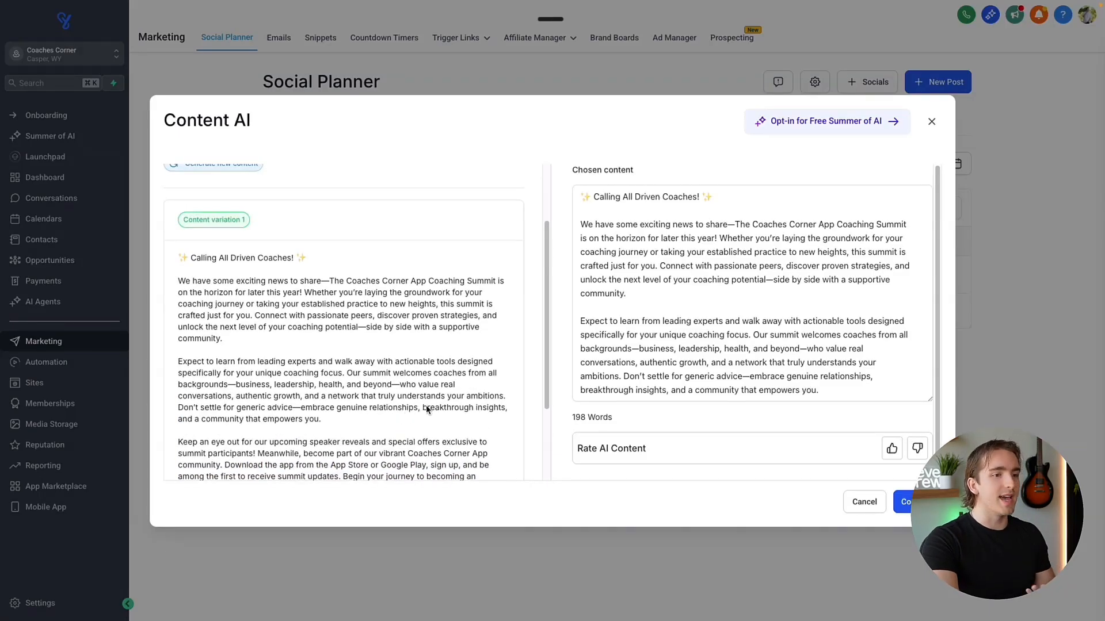
scroll(773, 362, down, 3)
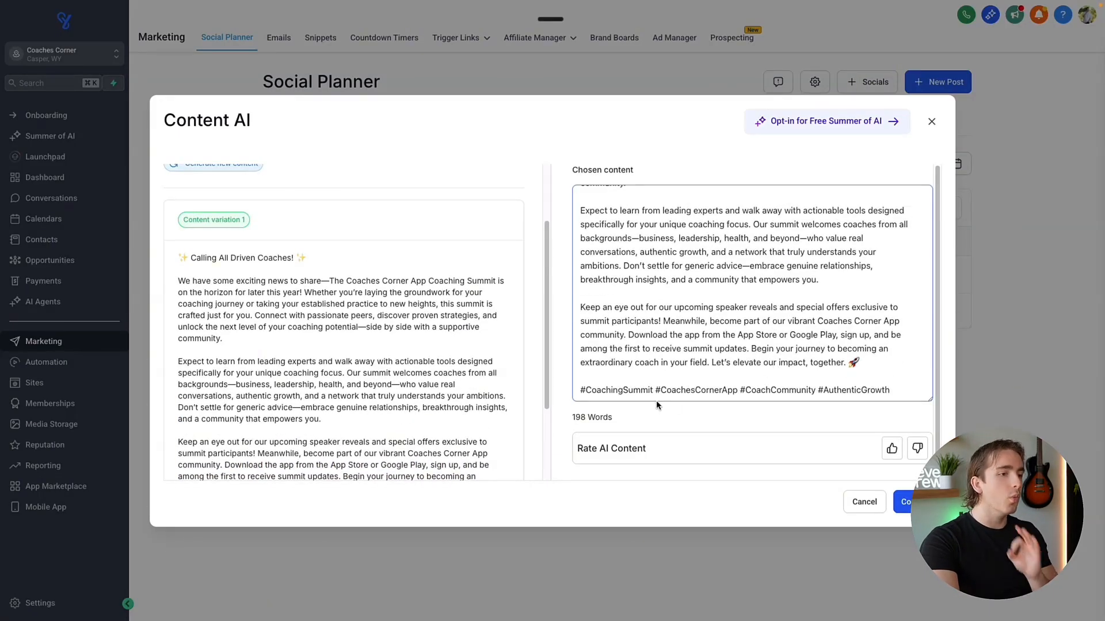
scroll(691, 409, down, 1)
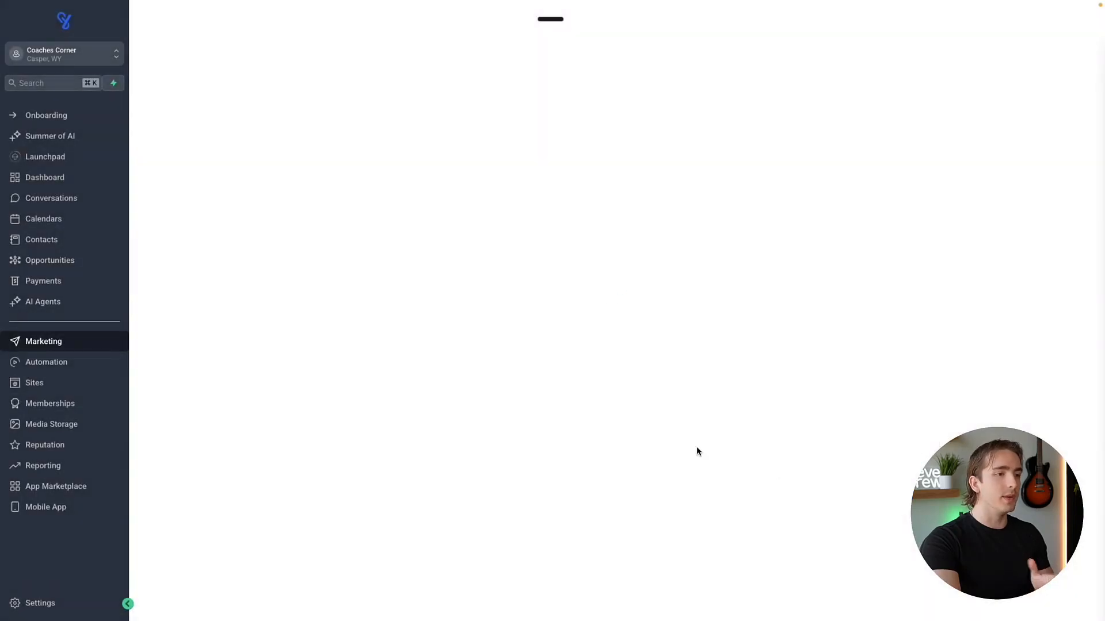
Choose the Coaches Corner Announcements channel as the account to post to
click(362, 89)
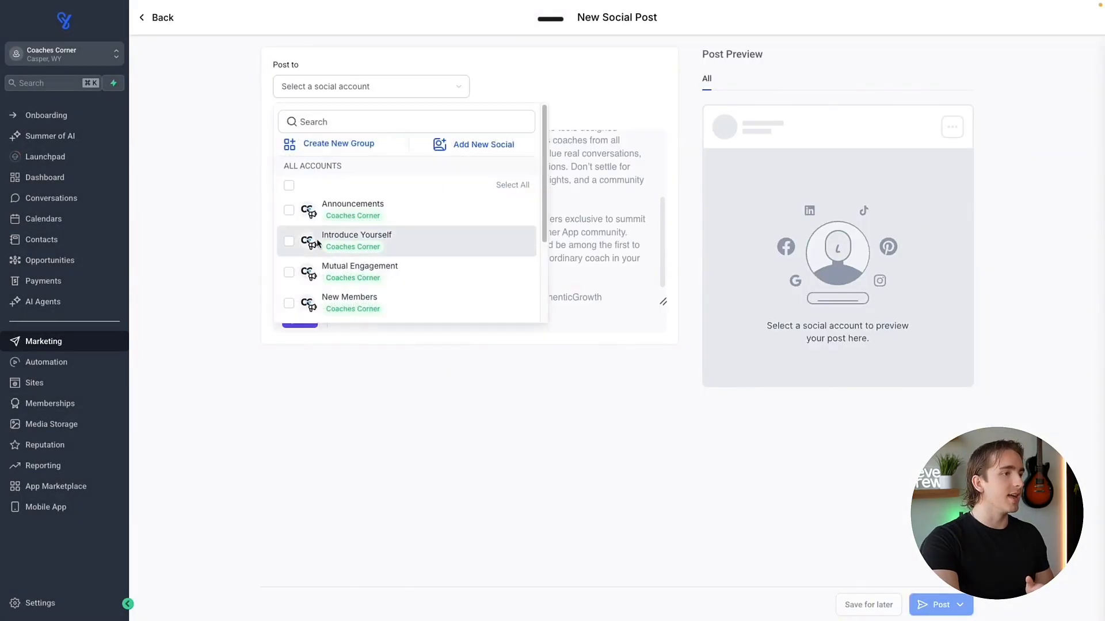
click(289, 210)
click(484, 415)
Title the community post "Announcement!!" and assign a user to publish it in the Announcements channel
scroll(460, 437, down, 1)
click(406, 454)
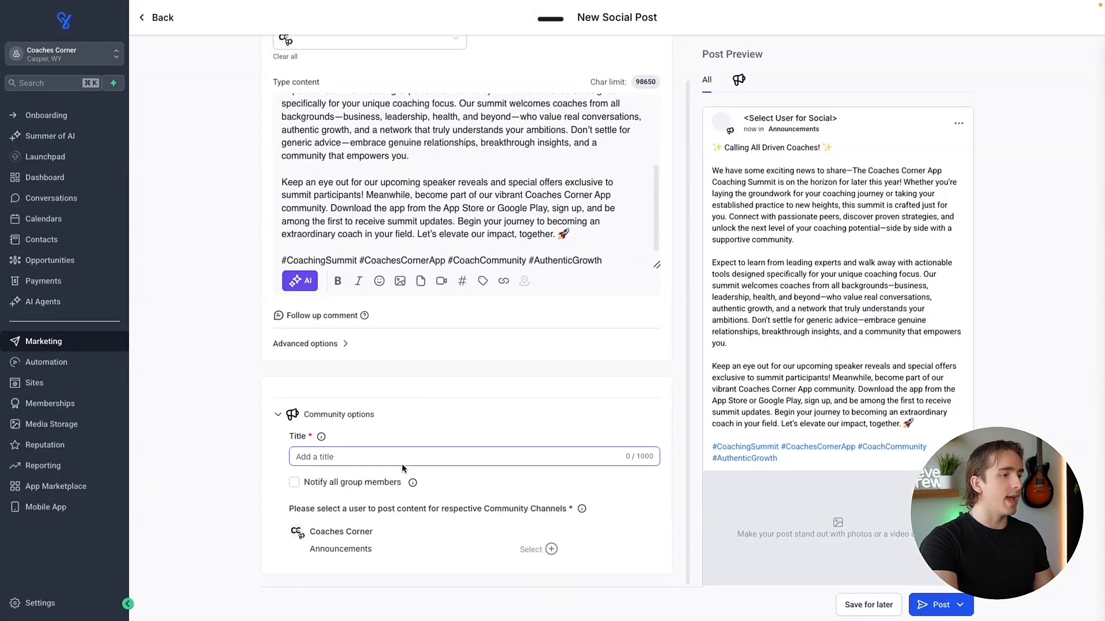
text(Announcement!!)
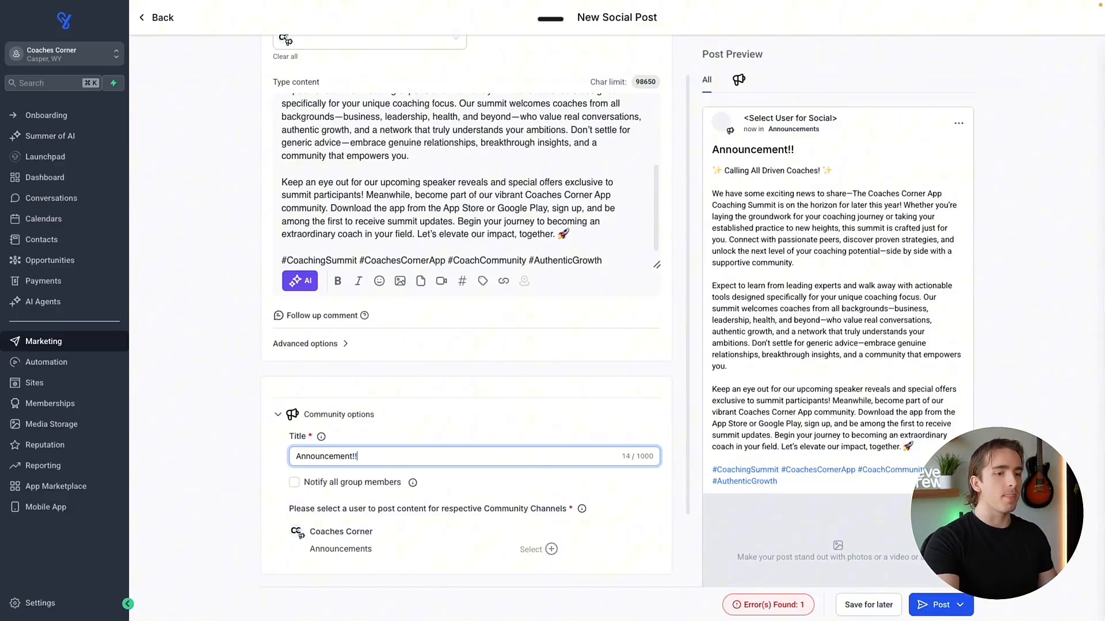
click(551, 549)
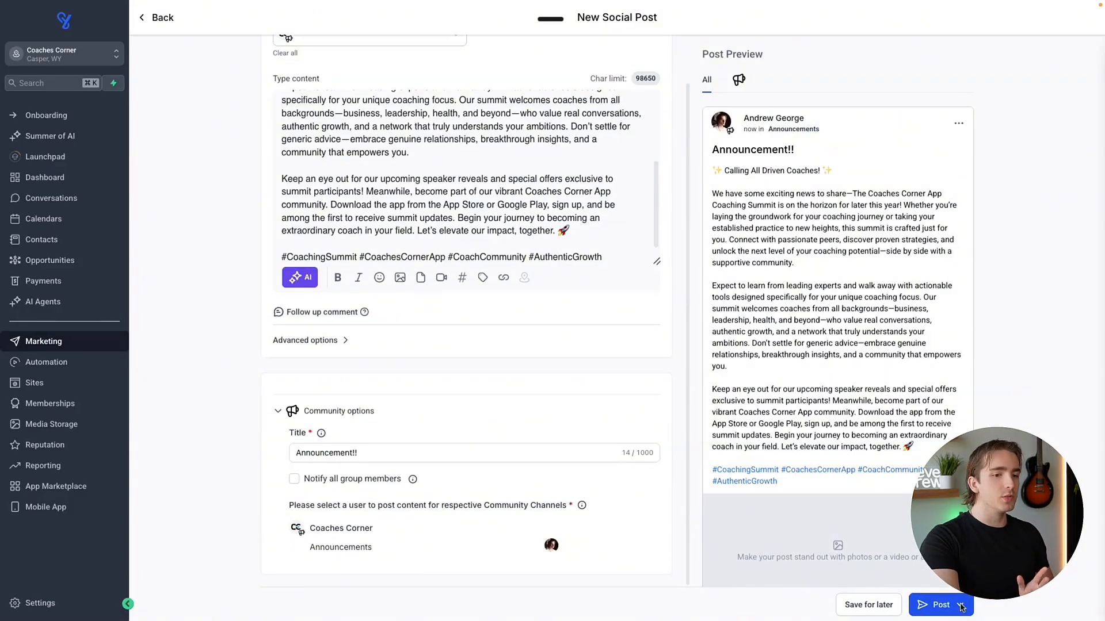
Schedule the post for August 25, 2025 at 02:15 PM
click(960, 605)
click(876, 482)
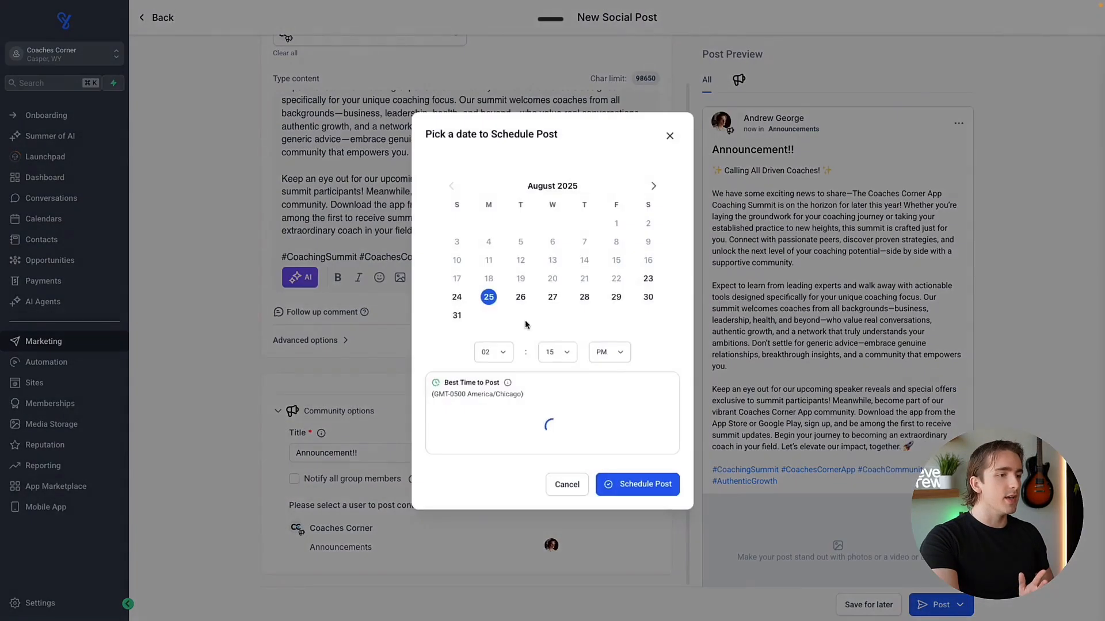
click(628, 469)
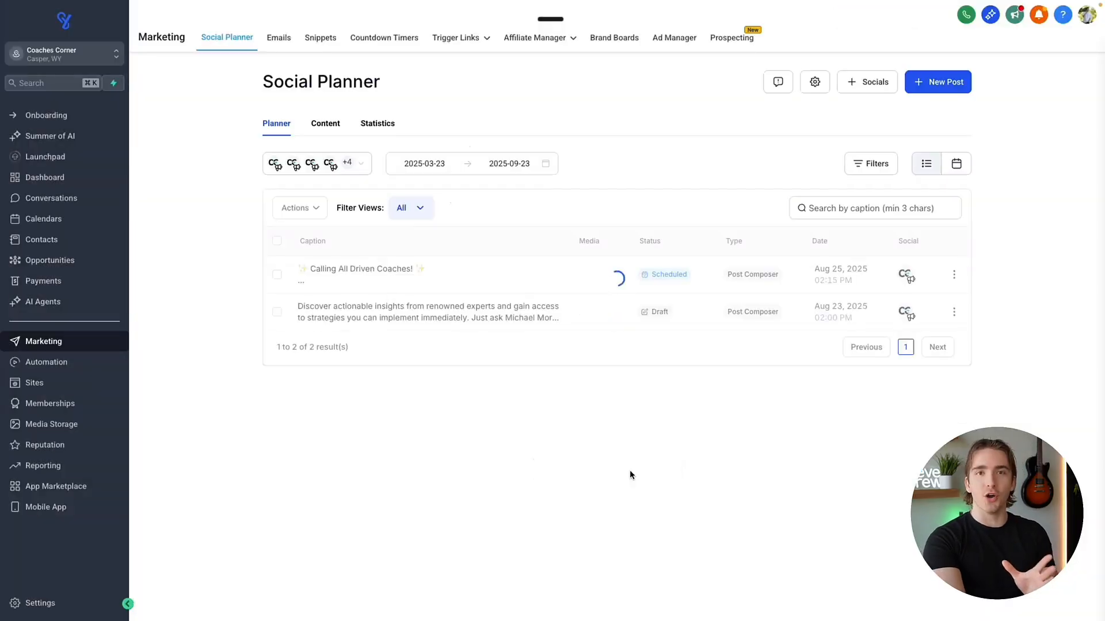